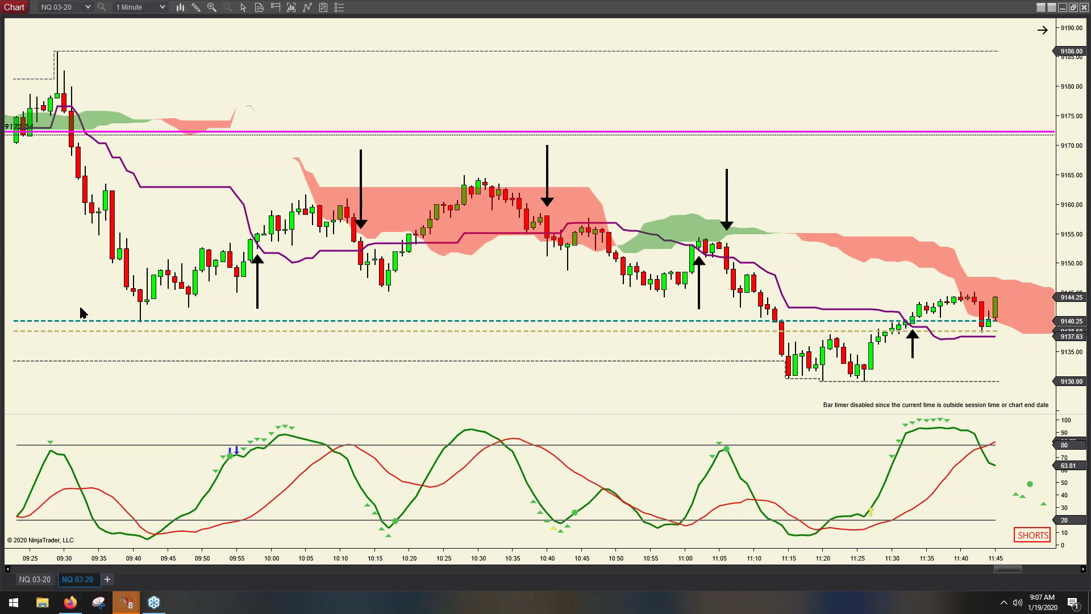
Step: Examine the sell-off after 09:30 and the 09:58 up-arrow signal on the NQ 1-minute chart, including the oscillator beneath it
click(71, 141)
click(72, 141)
click(254, 253)
click(255, 256)
click(255, 257)
click(257, 257)
click(265, 459)
click(270, 471)
click(270, 470)
click(270, 471)
click(270, 466)
click(269, 466)
click(272, 470)
click(272, 472)
Step: Examine the move from the 09:58 up-arrow to the 10:13 down-arrow, reading bar data at 09:58, 10:07 and 10:05
click(328, 224)
click(276, 235)
click(359, 191)
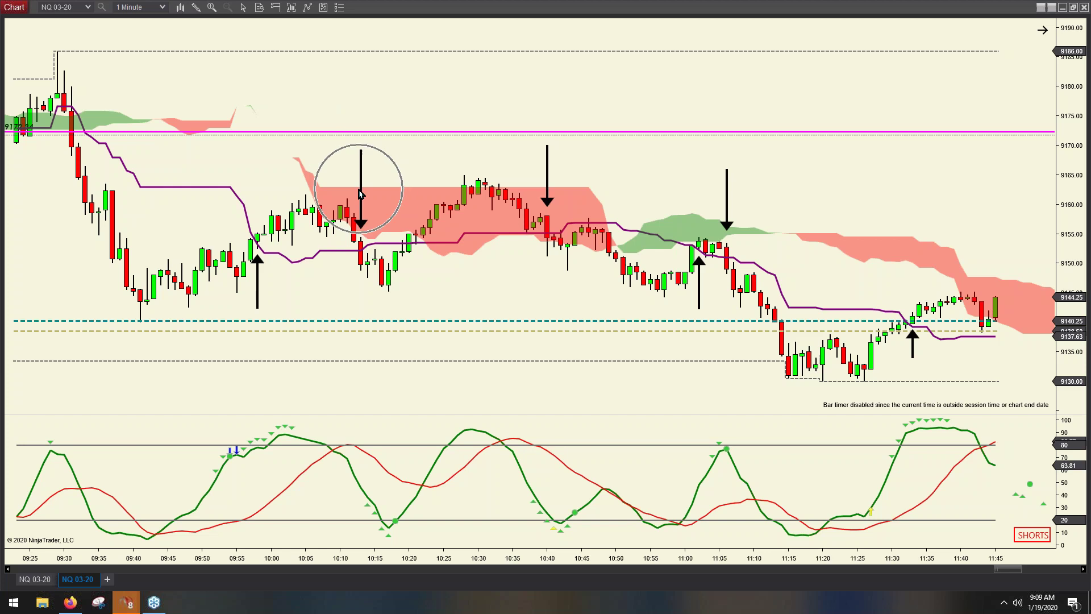
click(364, 271)
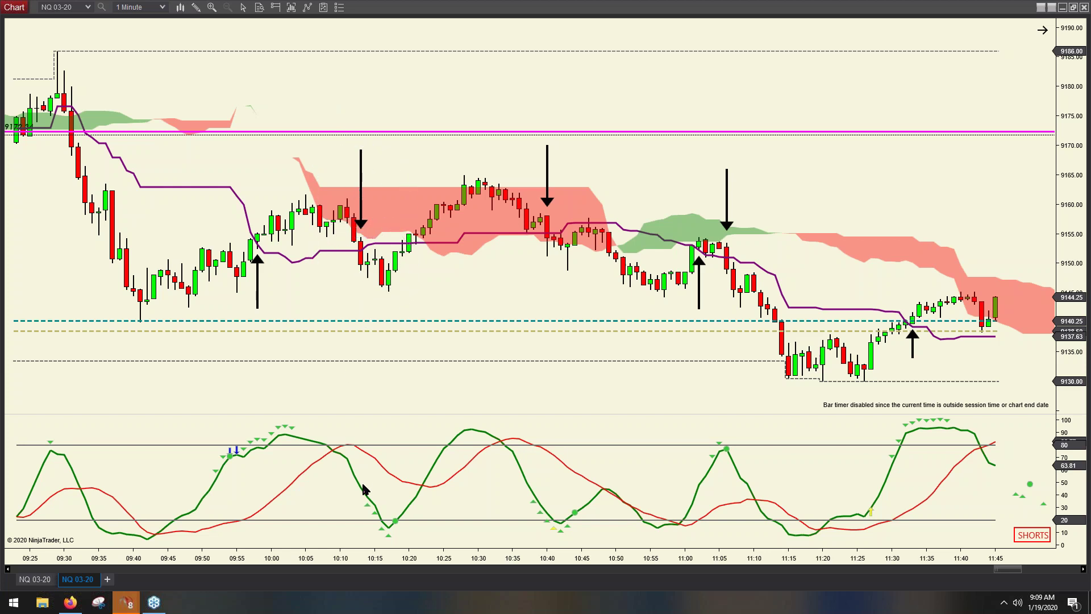
click(388, 296)
middle_click(257, 244)
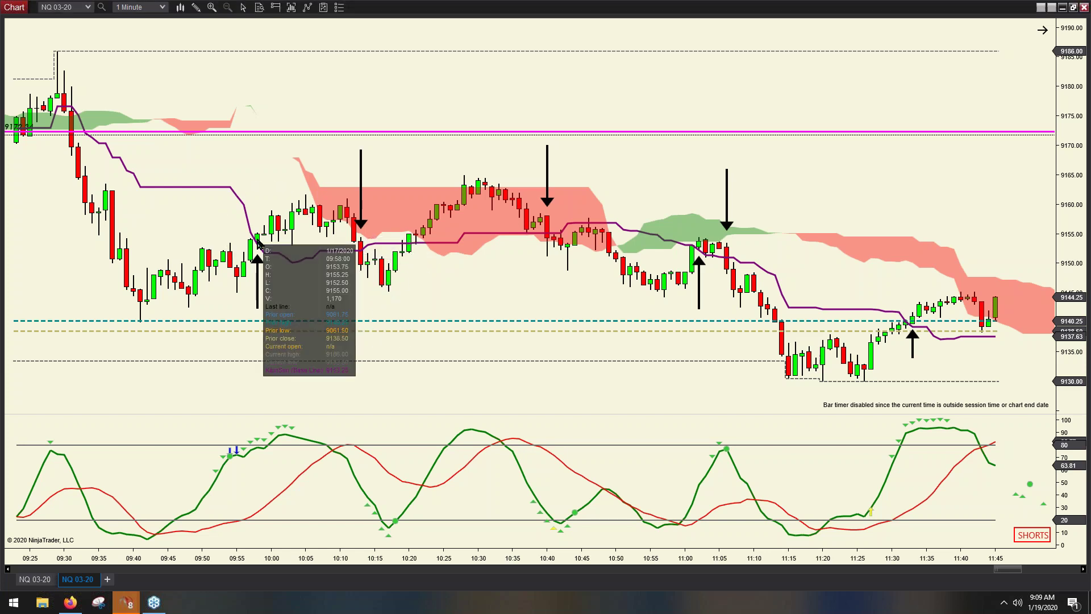
middle_click(320, 216)
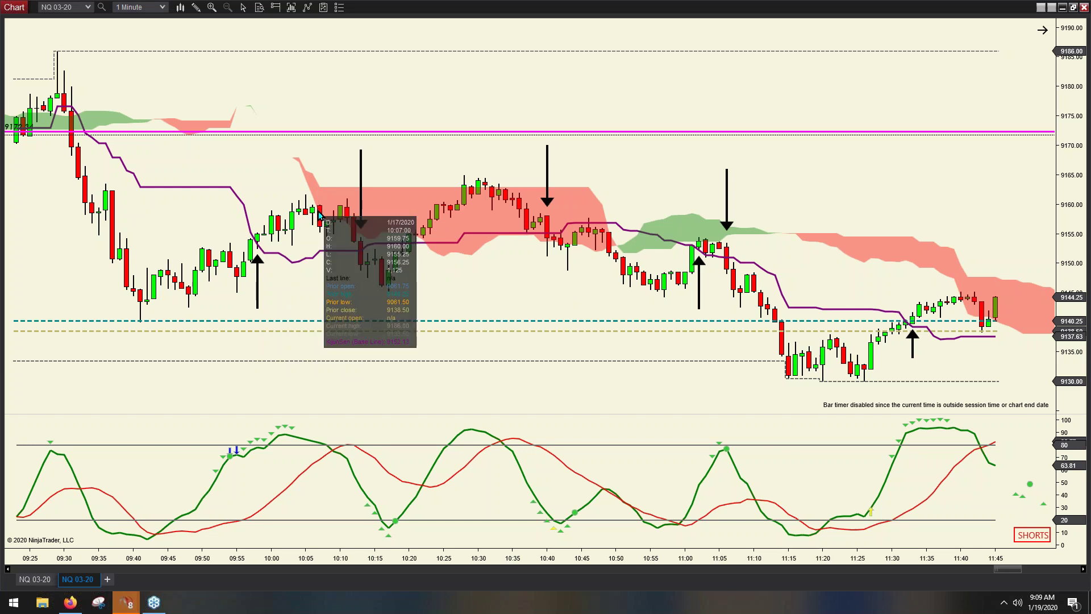
middle_click(307, 214)
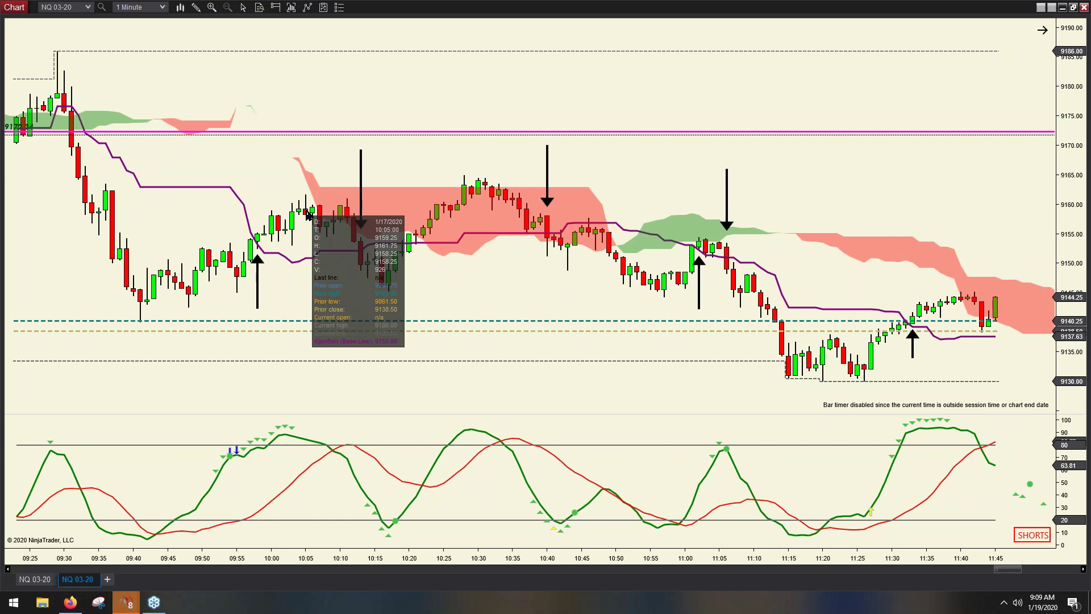
click(304, 221)
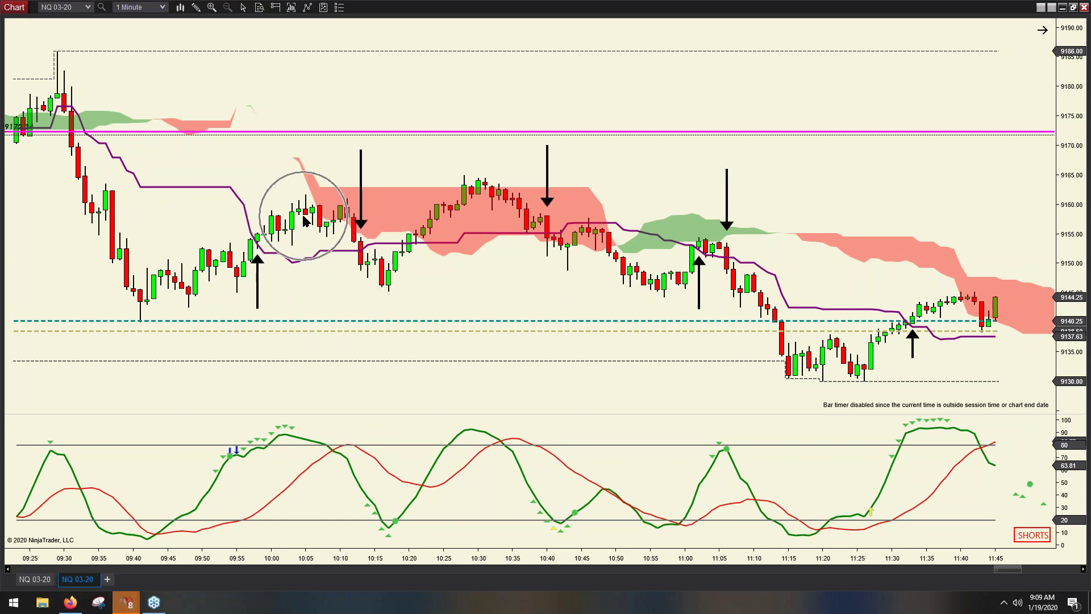
click(357, 269)
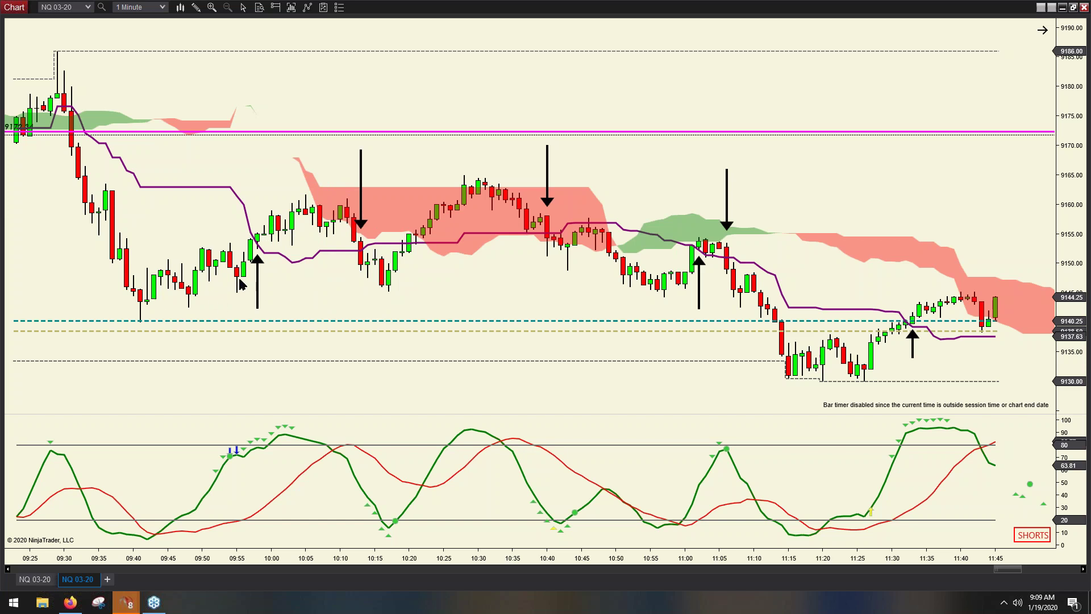
click(197, 282)
Step: Read the bar data at 10:13 and 10:17 and examine the oscillator's low near the 20 line
middle_click(360, 267)
middle_click(390, 286)
click(393, 287)
click(382, 529)
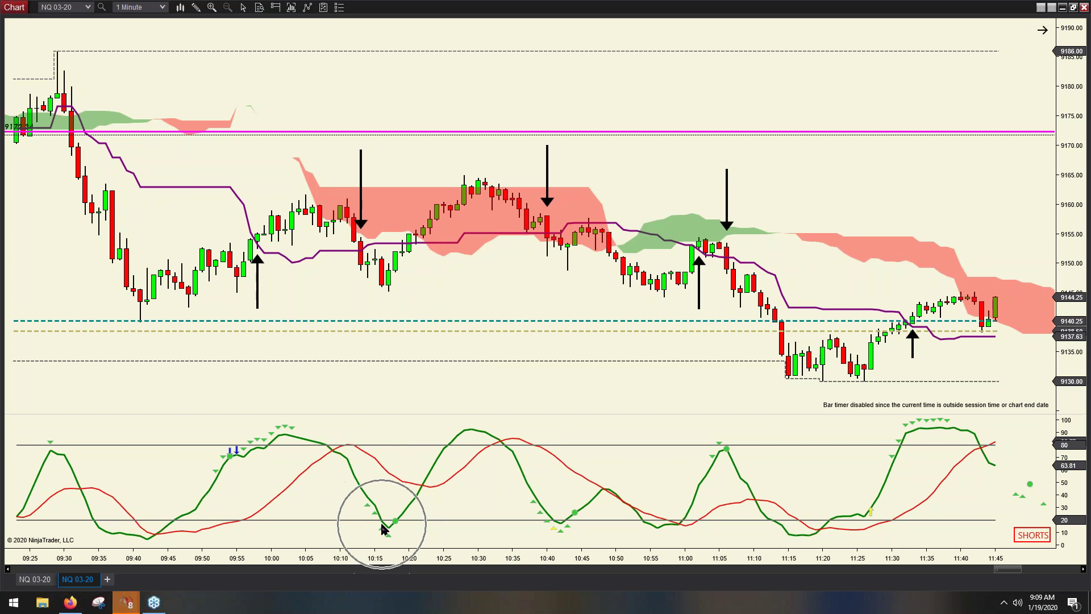
click(386, 522)
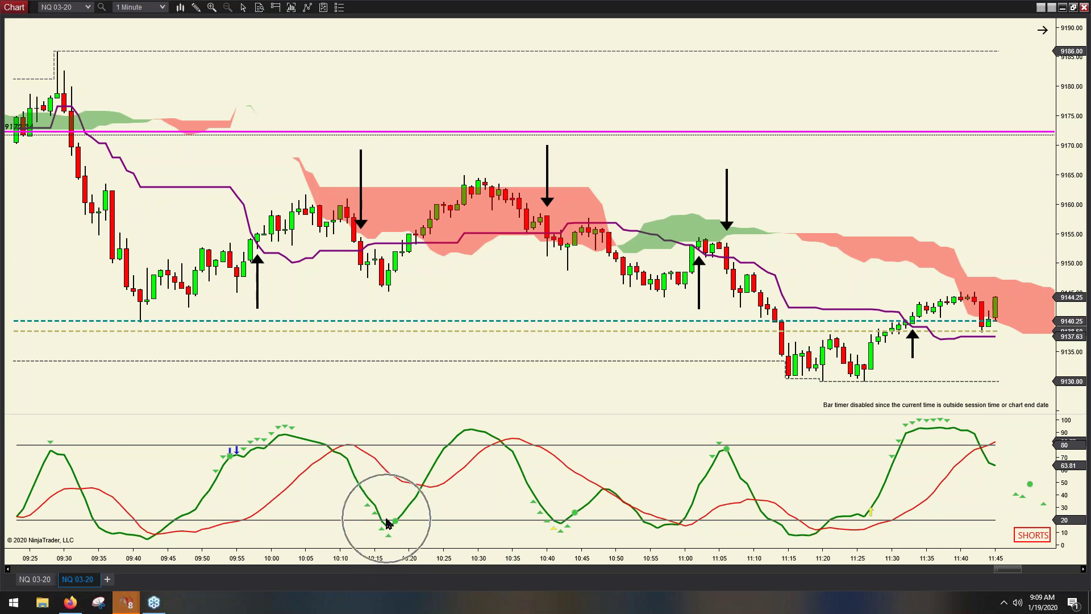
click(385, 521)
click(386, 522)
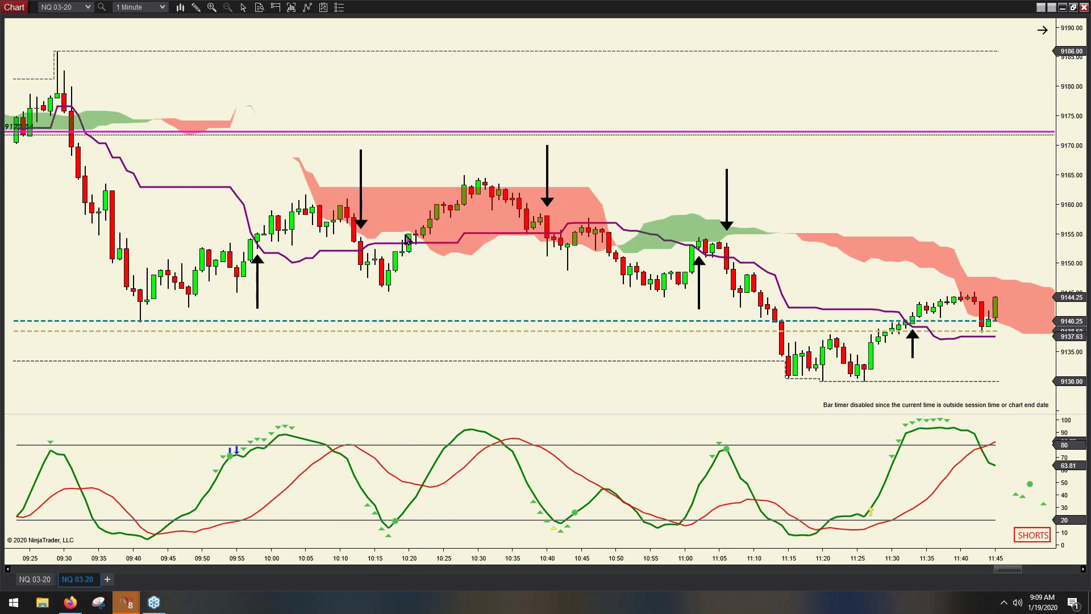
click(403, 500)
Step: Examine the 10:40 down-arrow candle against the purple line, the red cloud and the oscillator
click(553, 266)
click(550, 264)
click(550, 263)
click(551, 256)
click(548, 229)
click(546, 517)
click(546, 517)
click(547, 224)
Step: Enlarge the candle spacing on the NQ chart and examine the candles and long lower wick following the 10:40 down-arrow
drag(557, 562, 517, 573)
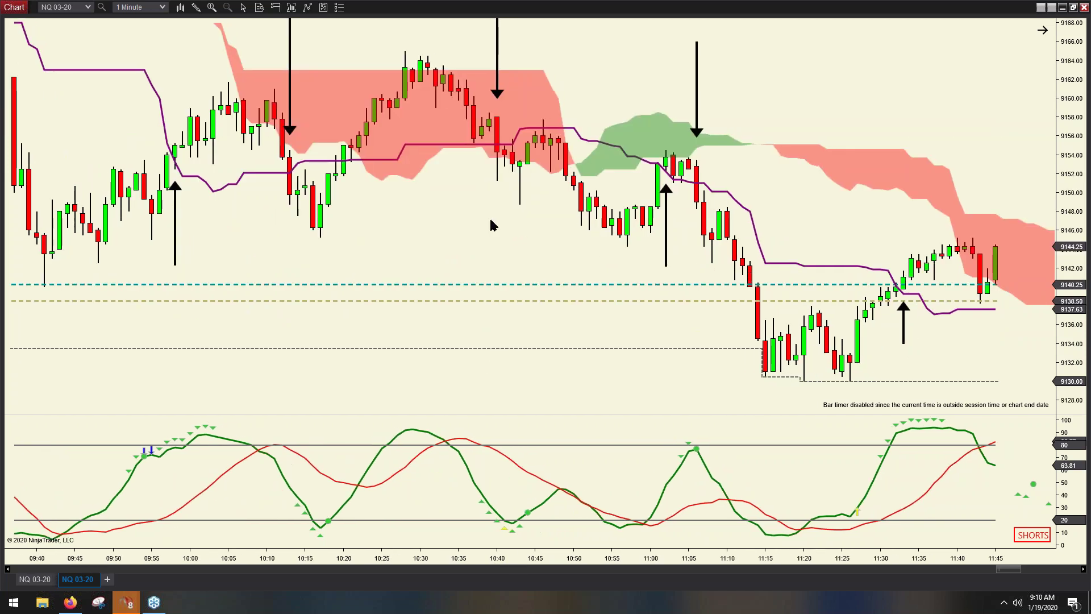
click(505, 154)
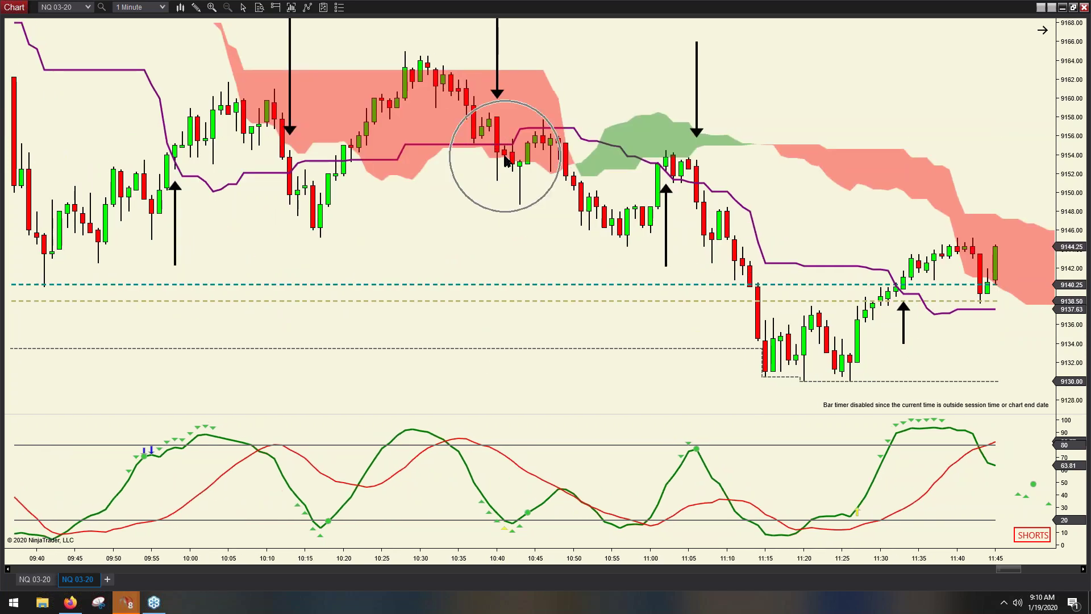
click(505, 158)
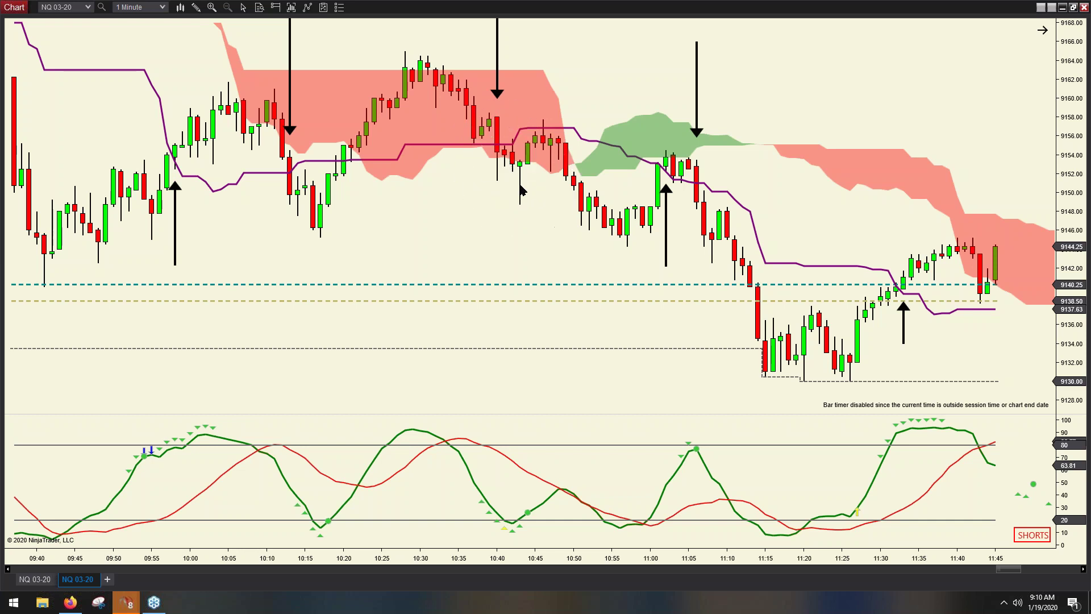
click(521, 211)
click(520, 209)
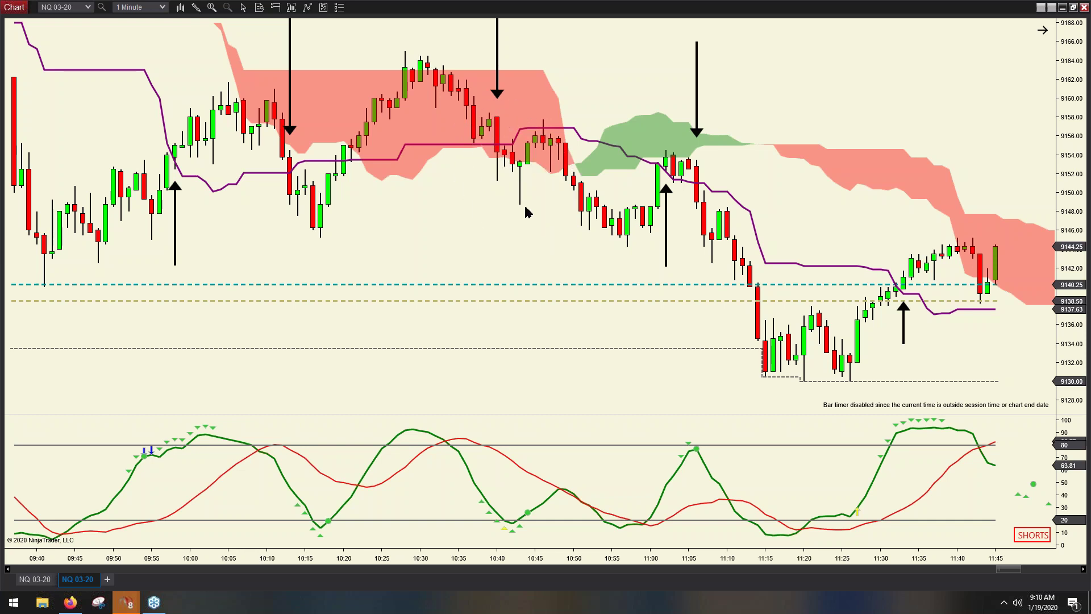
click(504, 166)
click(501, 166)
Step: Examine the 11:02 up-arrow signal where the candles meet the purple line and the green cloud
click(668, 167)
click(663, 169)
click(668, 170)
click(674, 171)
click(674, 171)
click(675, 161)
click(663, 172)
Step: Examine the 11:06 down-arrow signal, comparing the earlier lows near 10:57 with the decline around 11:14
click(698, 197)
click(697, 197)
click(624, 230)
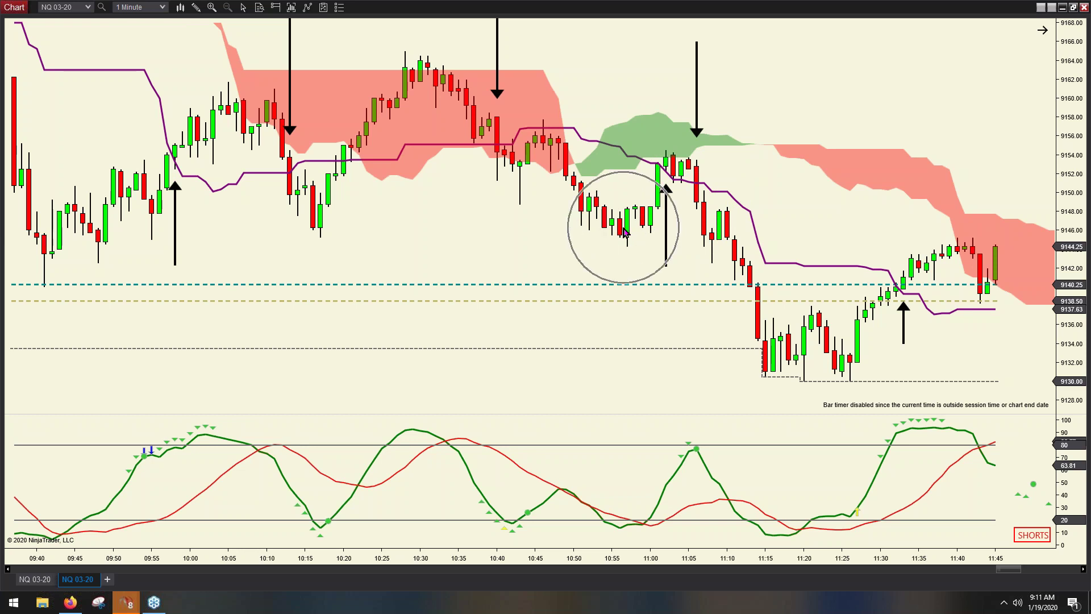
click(624, 229)
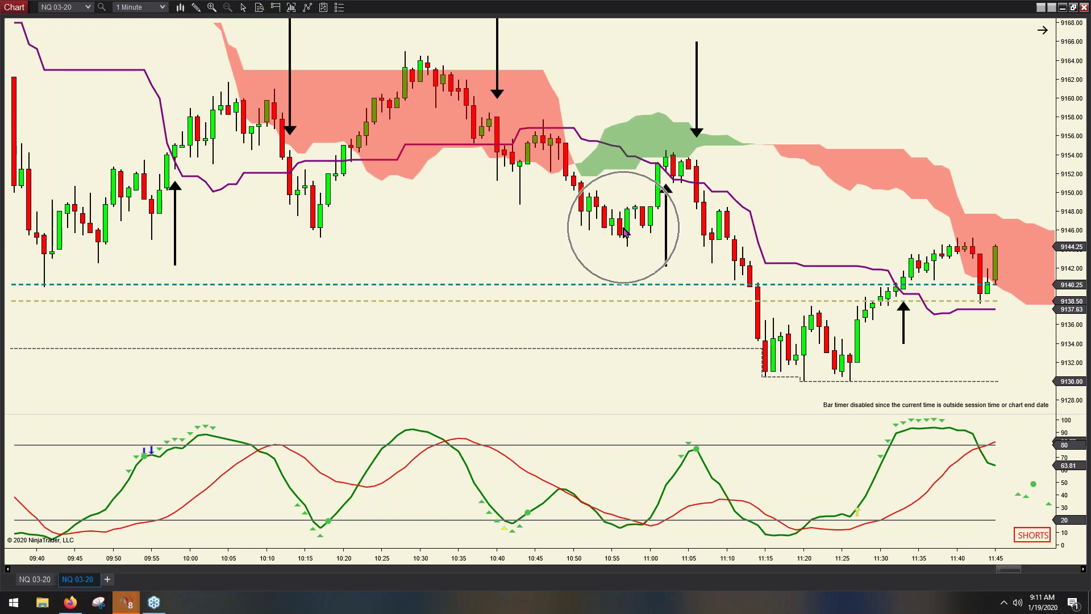
click(750, 295)
click(750, 294)
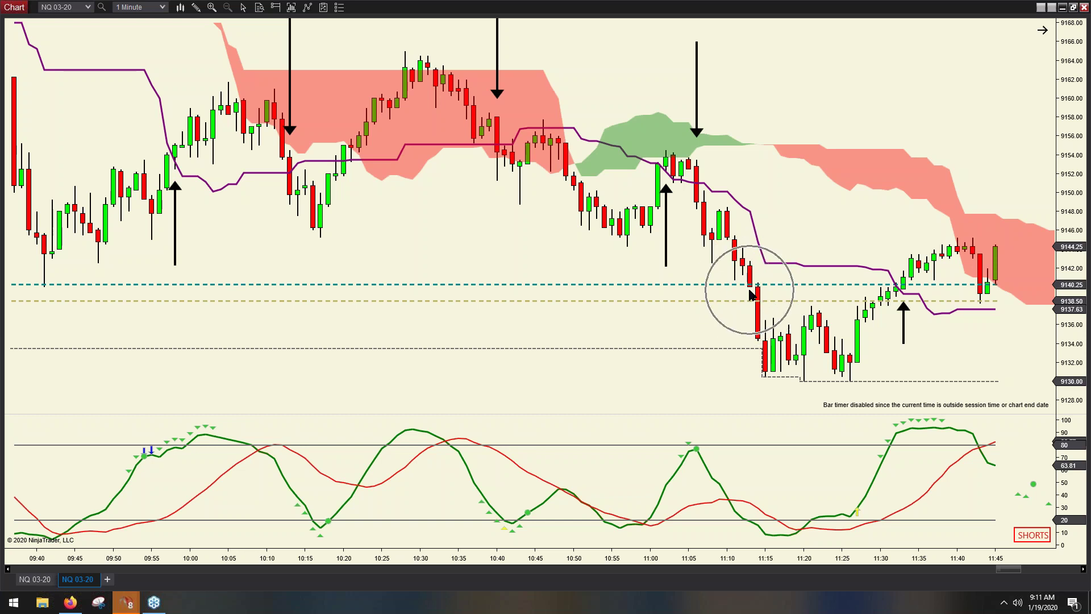
click(691, 205)
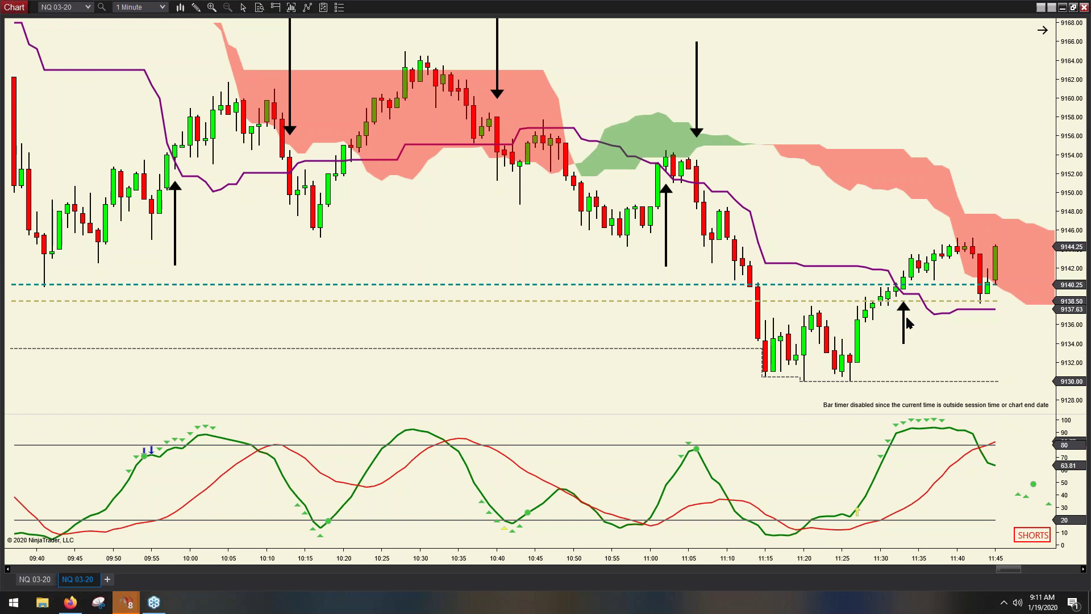
Step: Examine the 11:33 up-arrow candle at the purple line and the oscillator's rise at the same time
click(904, 280)
click(905, 297)
click(903, 289)
click(902, 287)
click(903, 287)
click(900, 454)
click(900, 454)
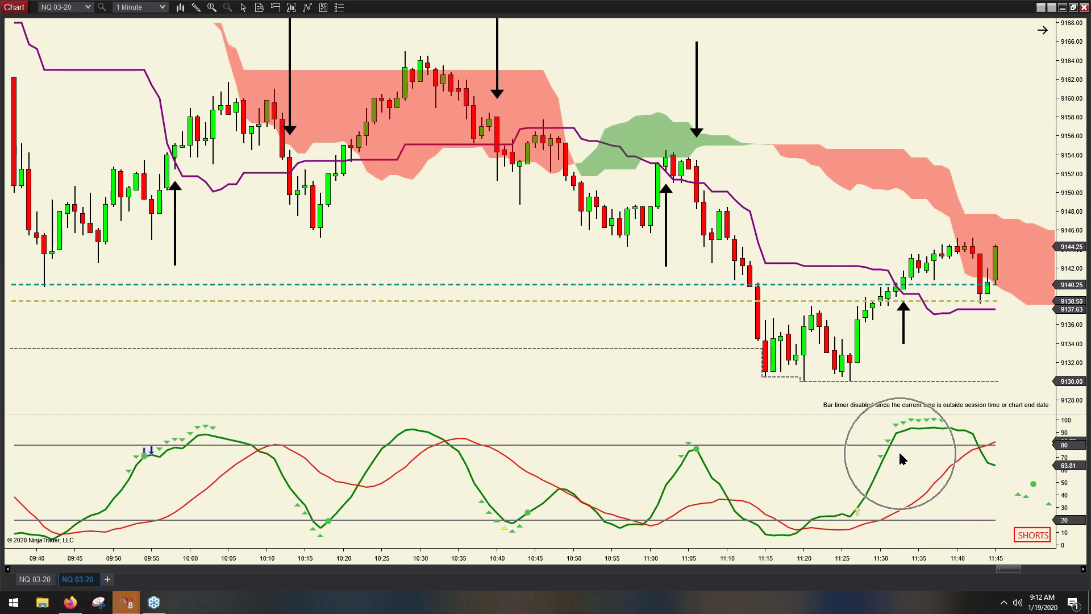
Step: Examine the rise from the 11:33 up-arrow into the red cloud, reading the bar data at both ends
click(959, 241)
click(942, 246)
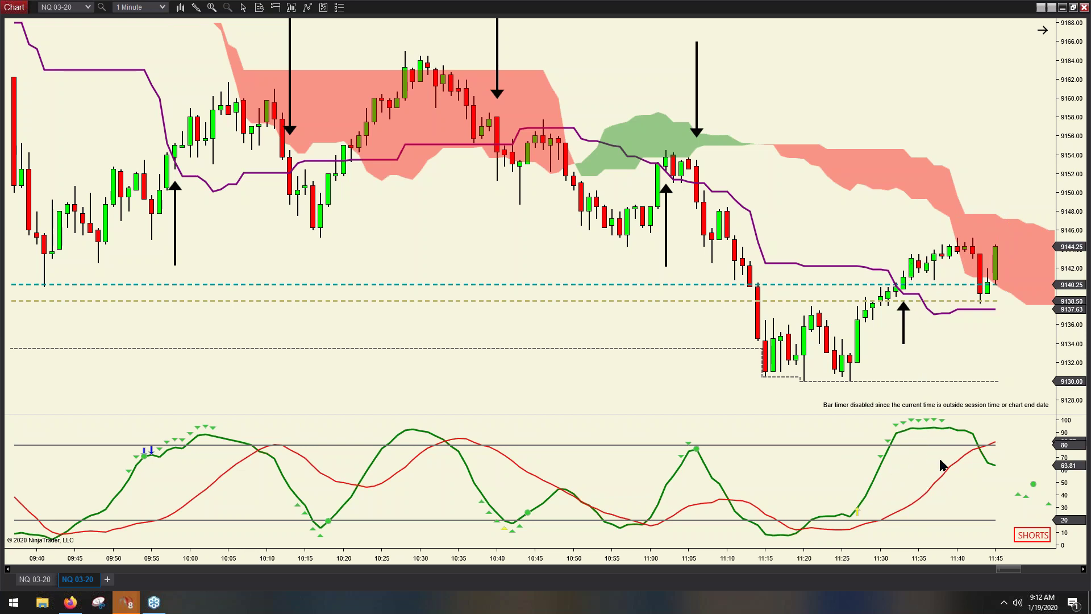
click(946, 259)
middle_click(906, 287)
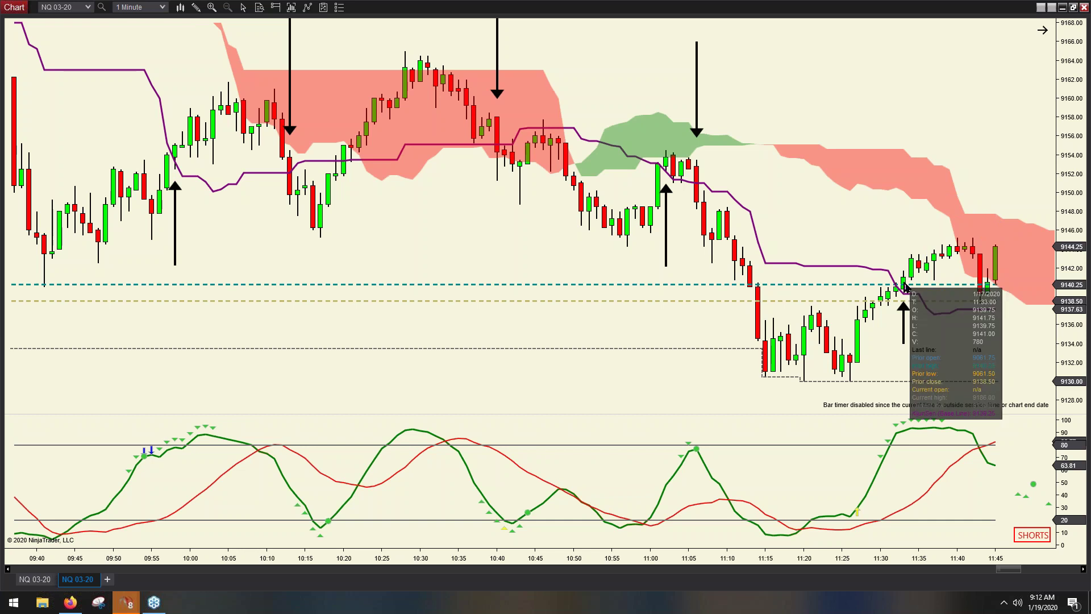
middle_click(958, 257)
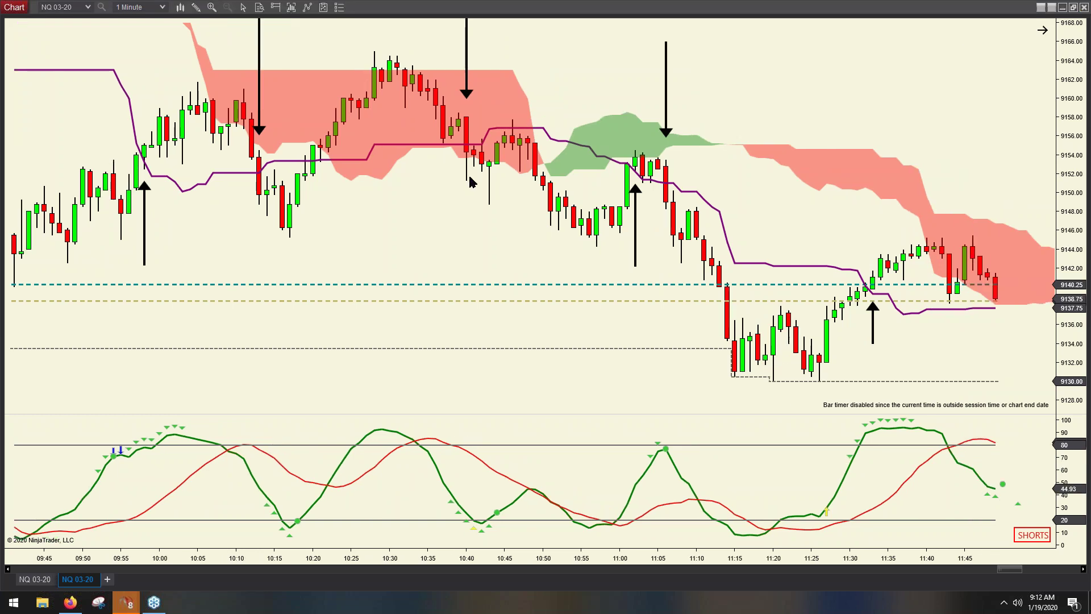
drag(1073, 115, 950, 320)
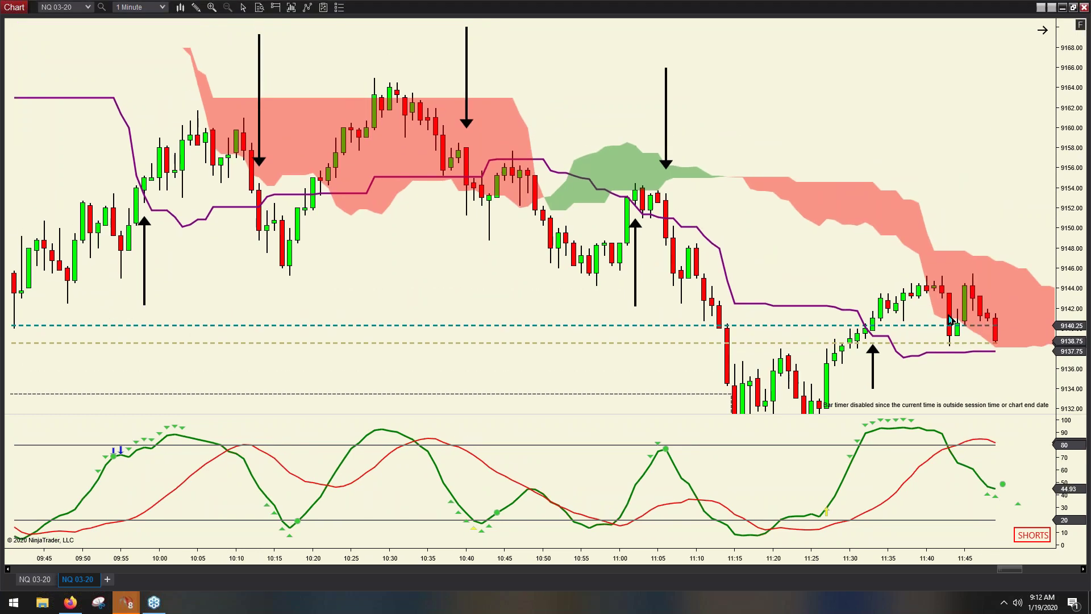
drag(1017, 570, 1010, 571)
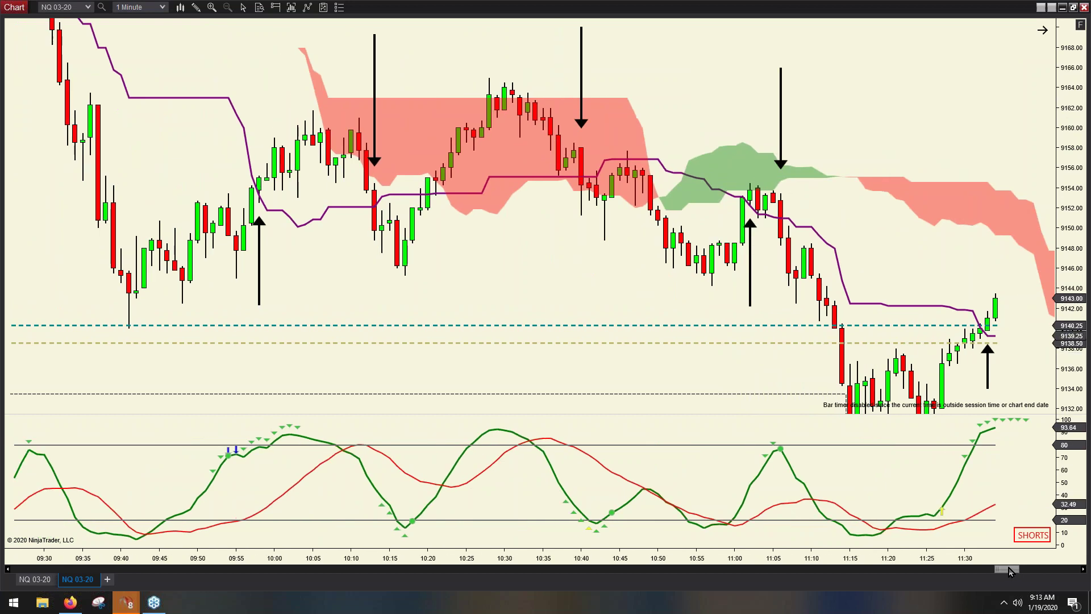
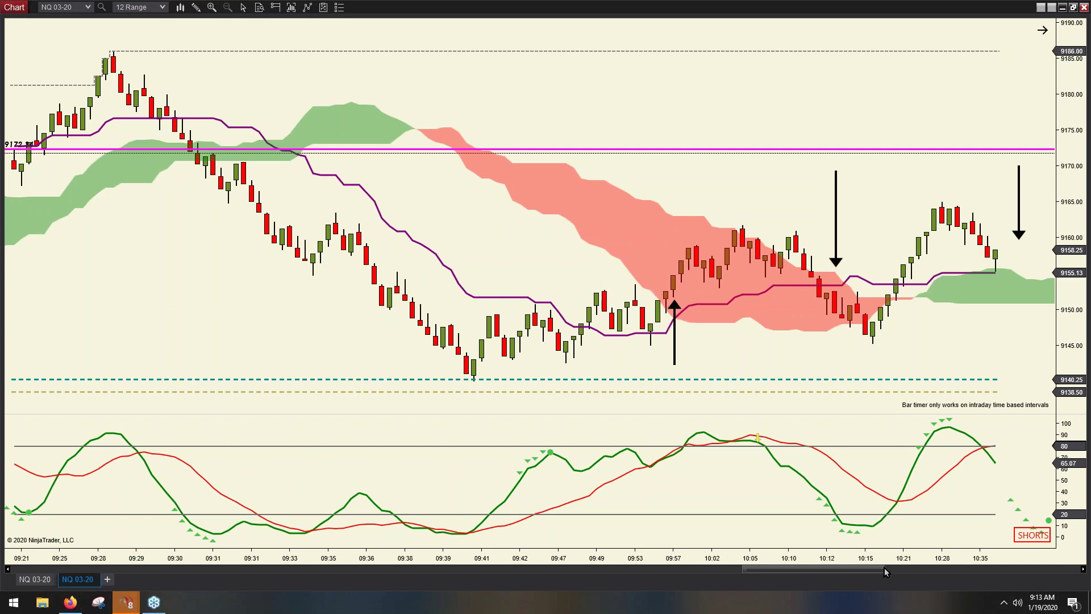
Step: Examine the arrow signals, cloud and oscillator on the NQ 12 Range chart from about 09:57 through 11:46
drag(868, 568, 894, 571)
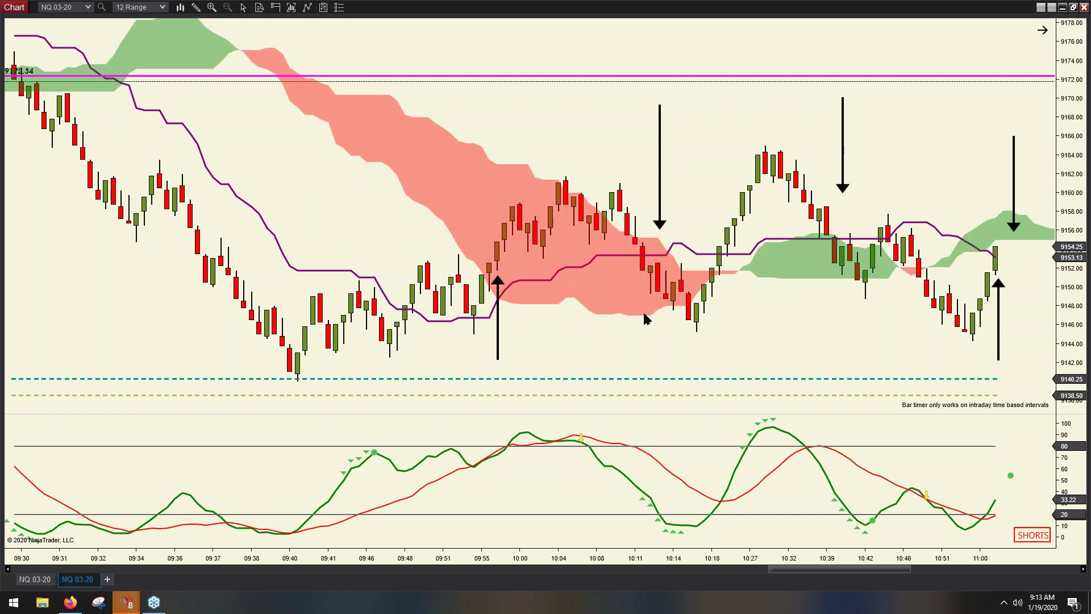
click(721, 255)
drag(871, 567, 886, 571)
drag(1066, 134, 1070, 150)
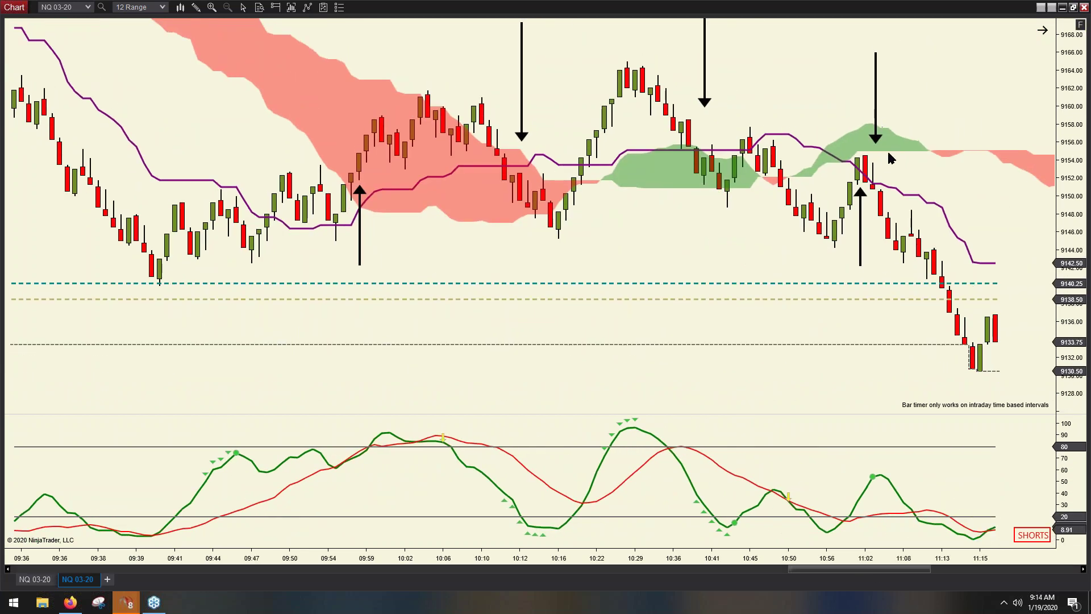
drag(893, 568, 921, 572)
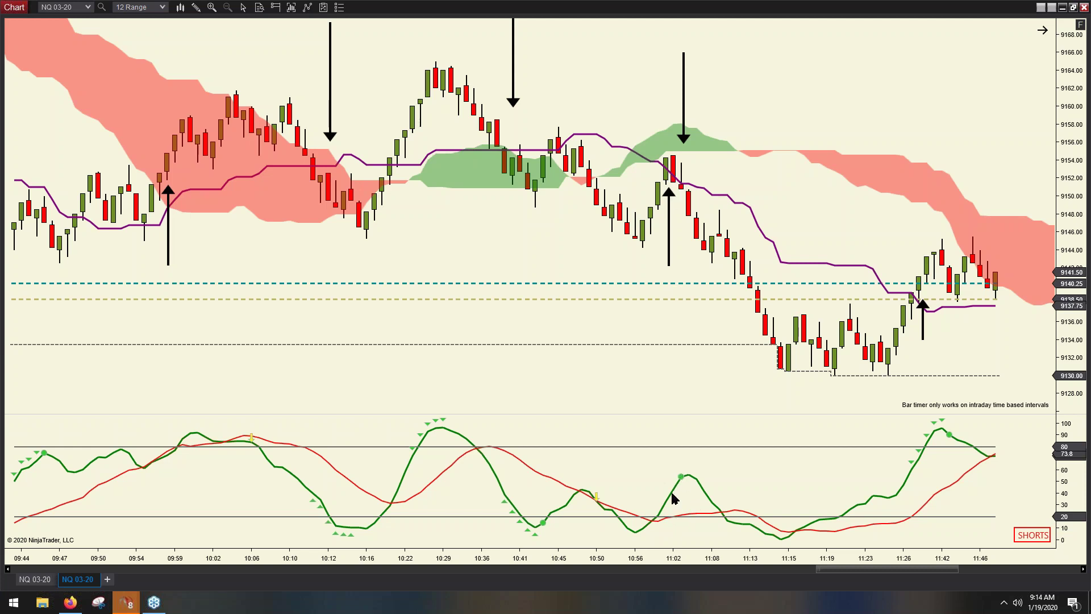
click(672, 187)
Step: Switch to the YM 03-20 1-minute chart and turn off its crosshair
key(alt+Tab)
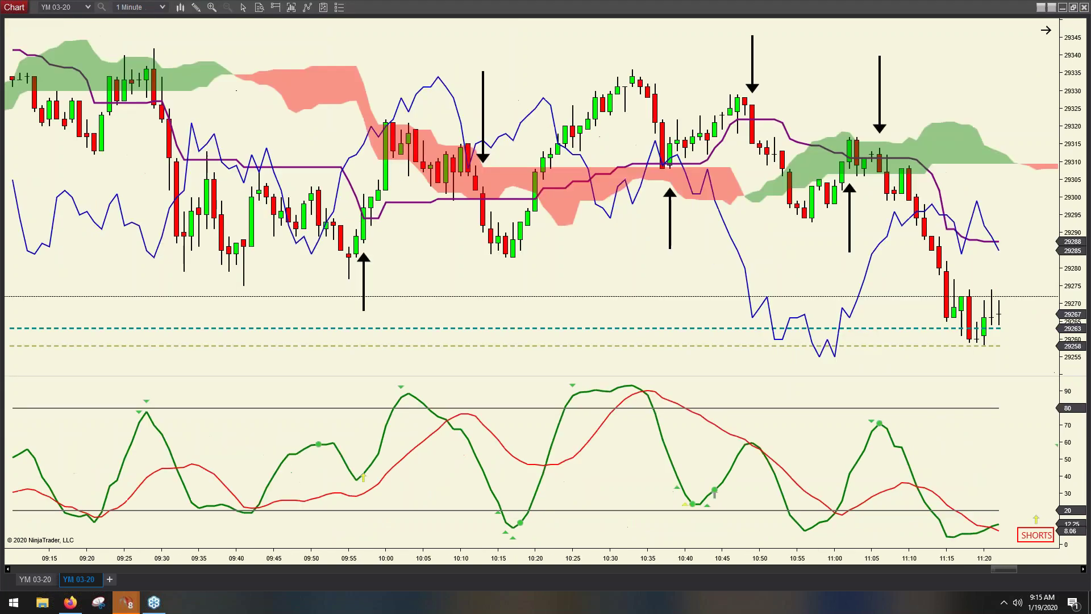
right_click(527, 66)
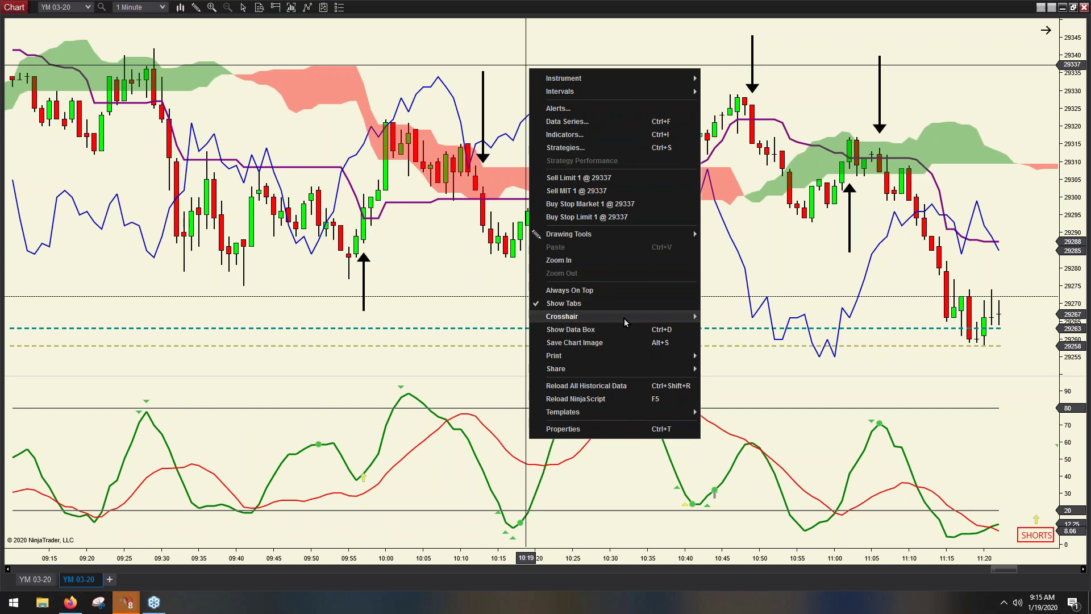
mouse_move(625, 318)
click(724, 324)
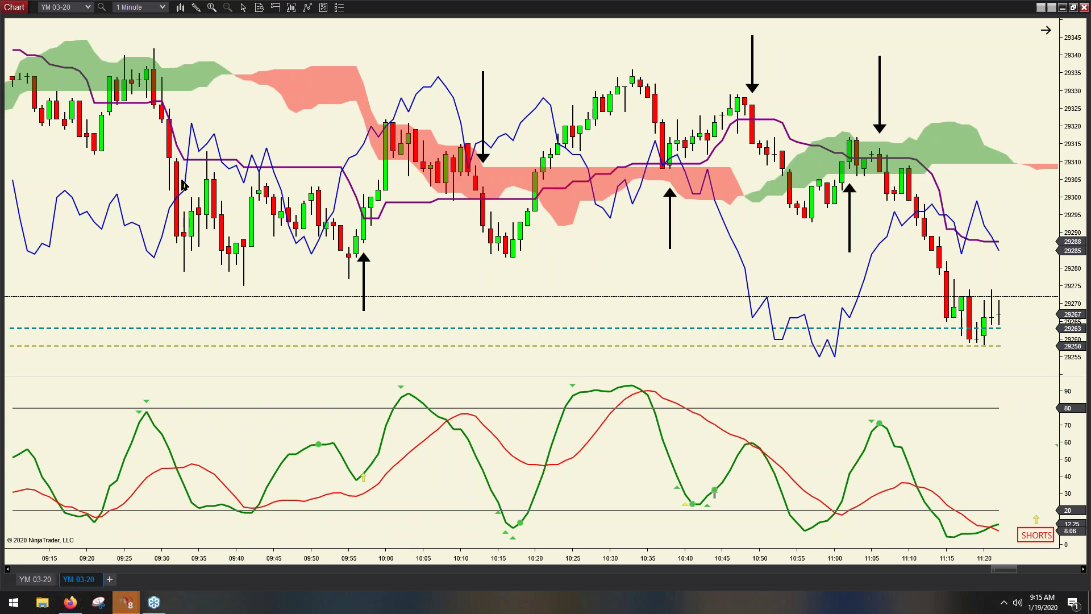
Step: Examine the YM drop after 09:30, the 09:57 up-arrow signal with its rise into the cloud, and the 10:13 down-arrow
click(165, 147)
click(164, 146)
click(366, 233)
click(364, 223)
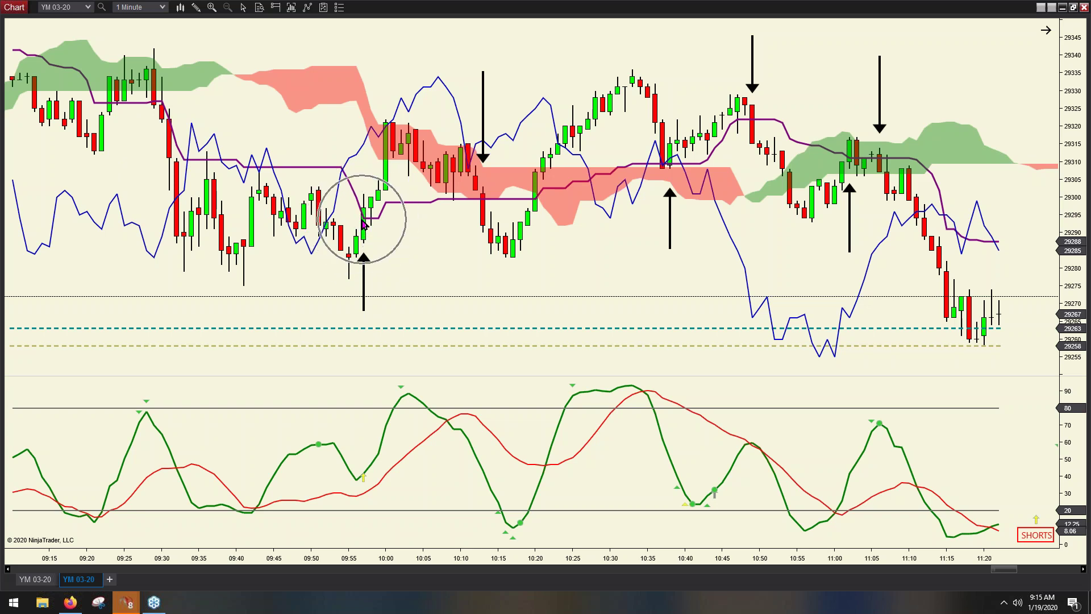
click(389, 162)
click(388, 162)
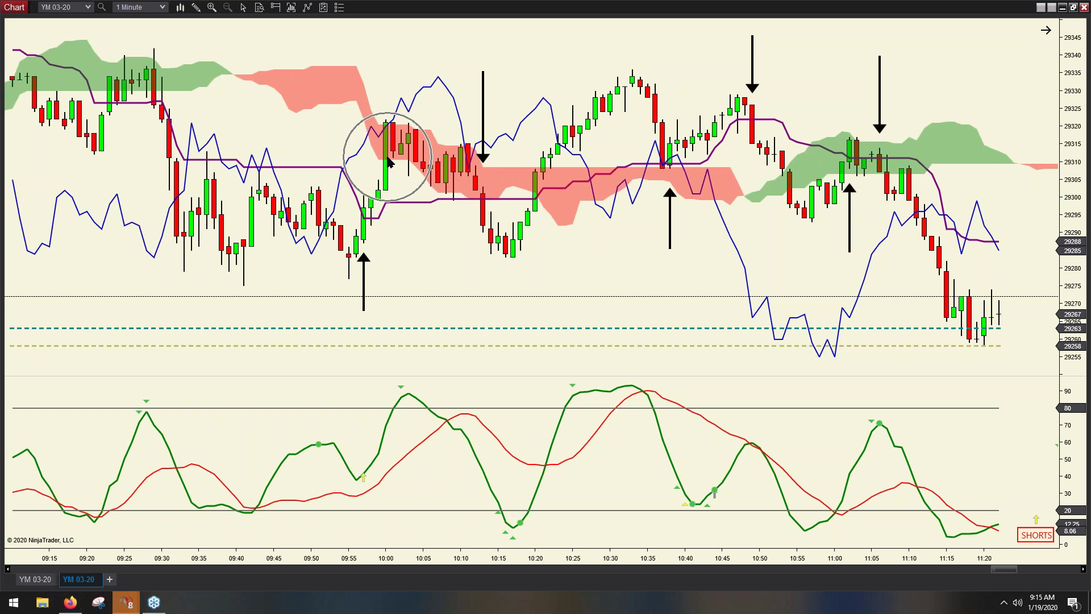
click(485, 230)
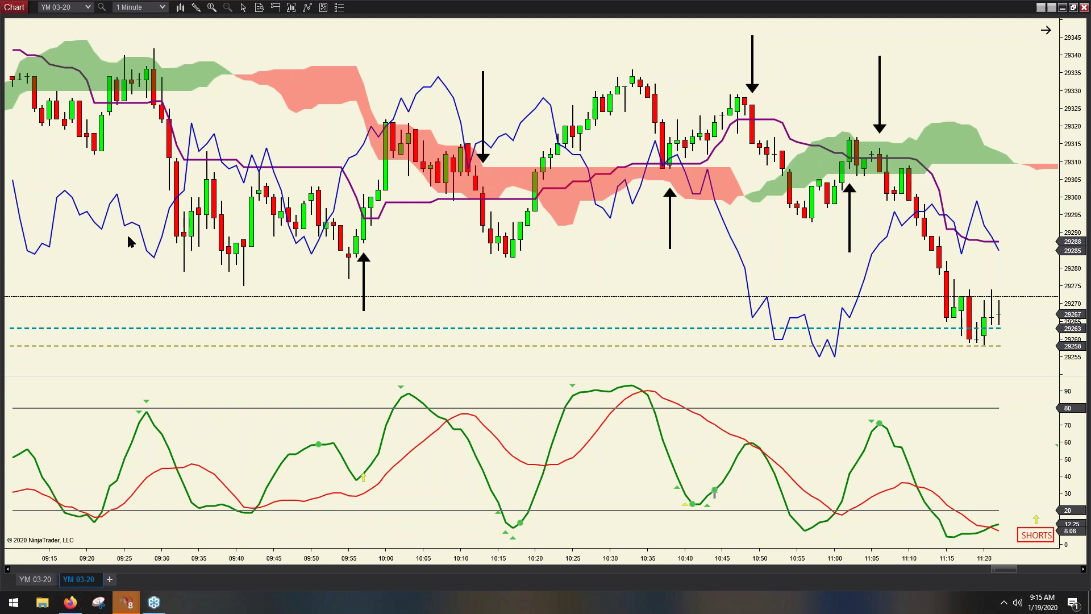
click(243, 241)
click(305, 237)
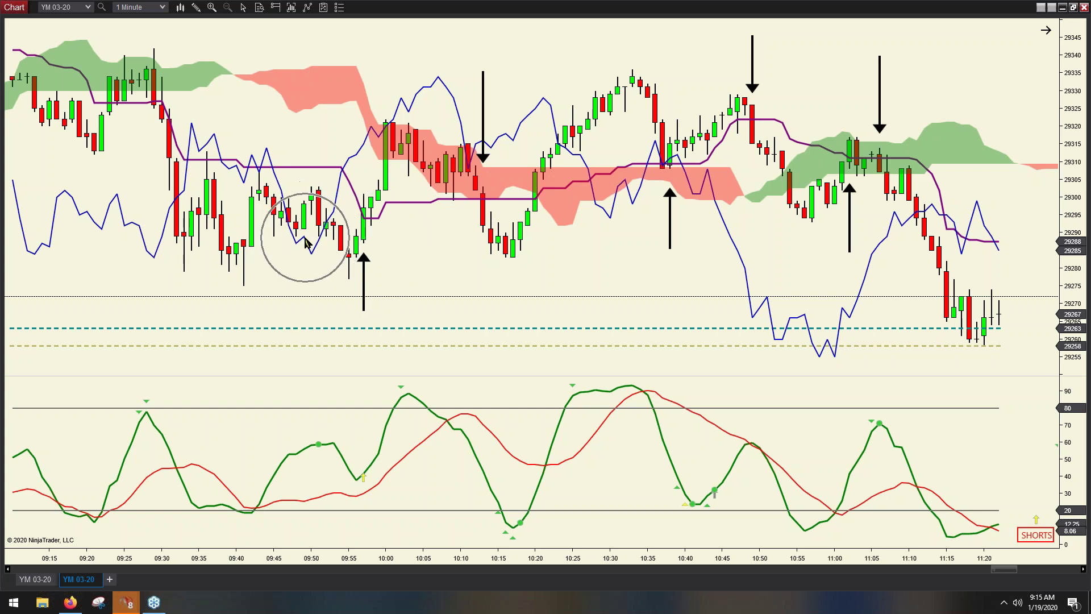
Step: Examine the YM consolidation before the 09:57 up-arrow and the area beneath the 10:38 up-arrow
click(305, 239)
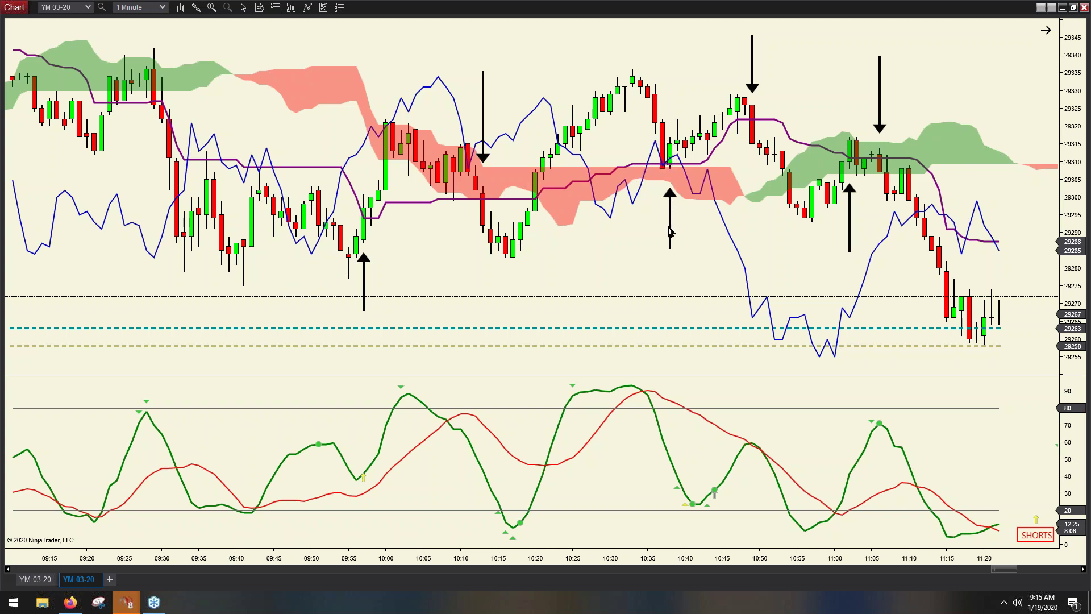
click(669, 400)
scroll(1012, 576, right, 3)
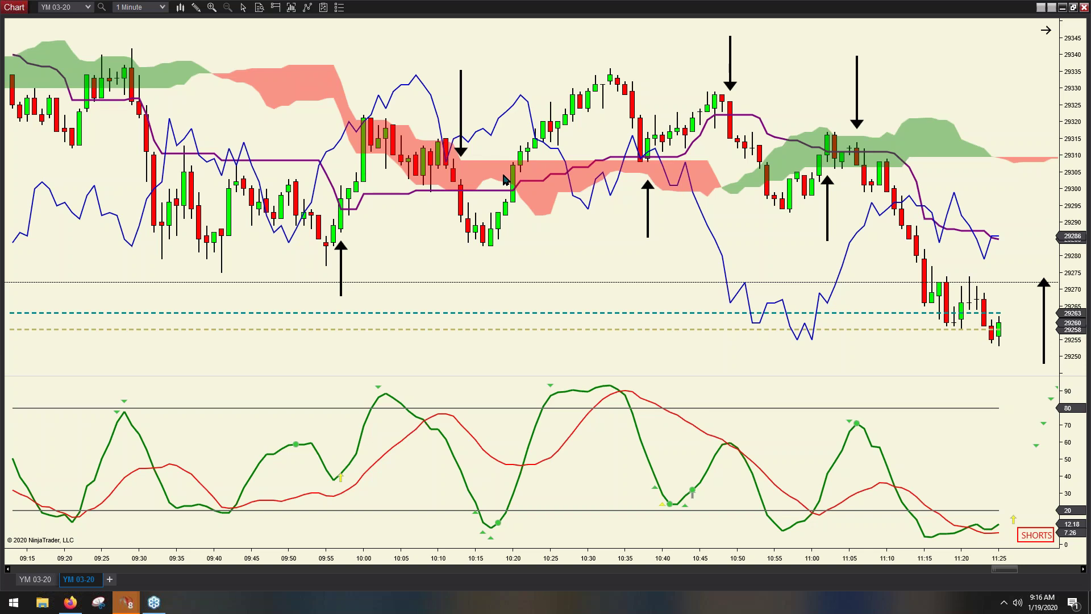
Step: Switch to the YM 03-20 15-minute chart, restore automatic price scaling and examine the Jan 17 price action after 10:00
click(42, 582)
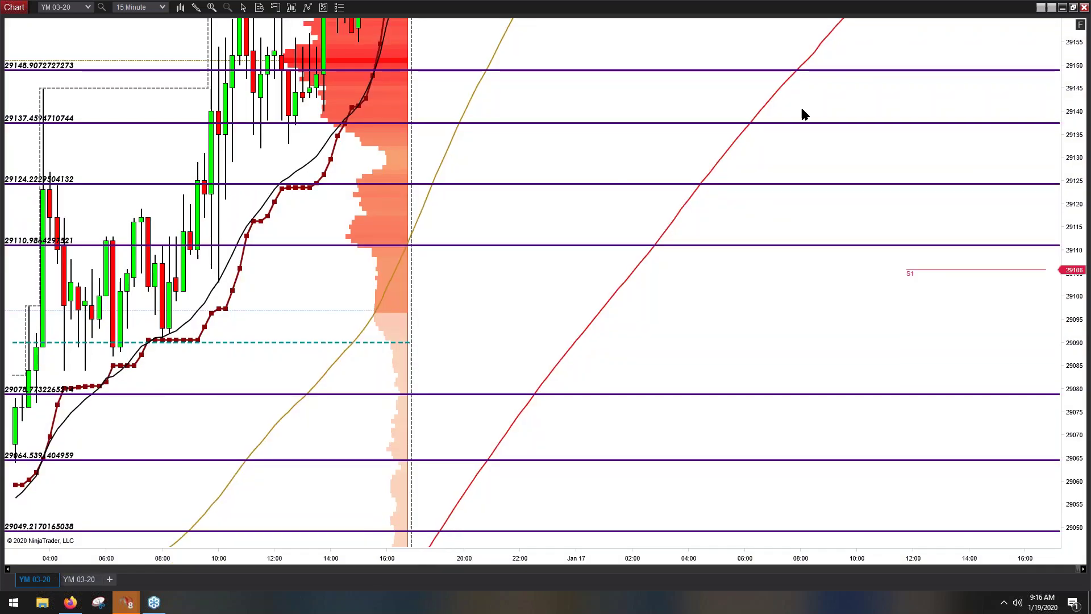
click(1072, 23)
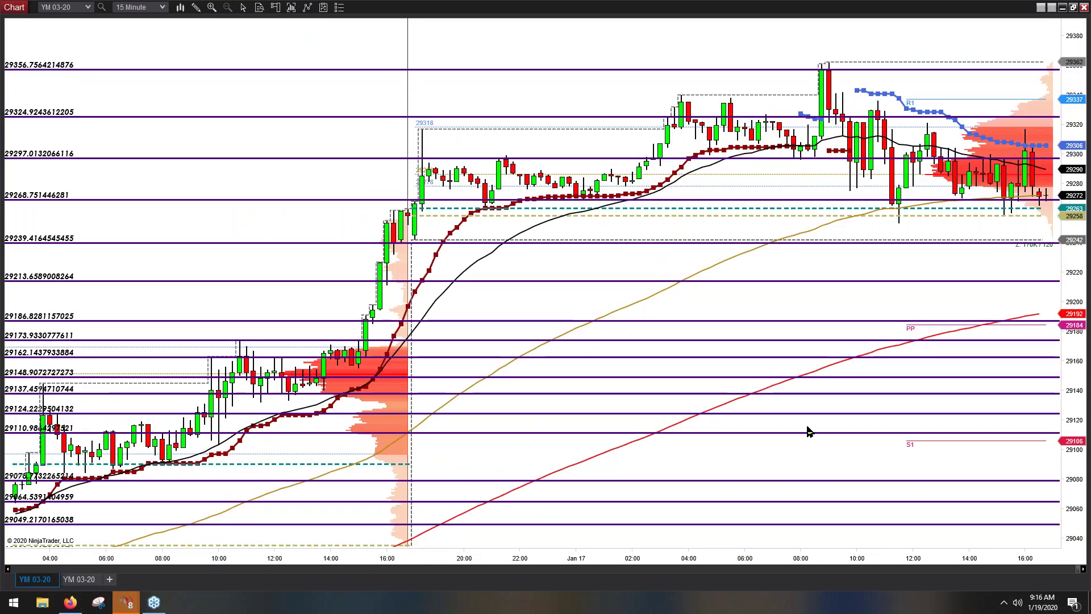
scroll(824, 560, up, 3)
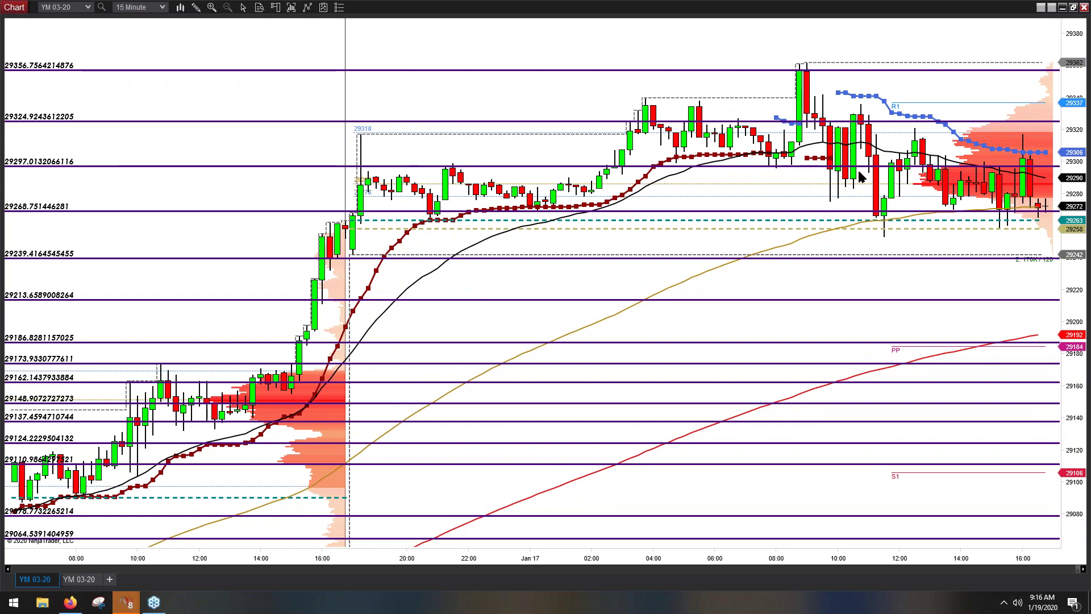
click(896, 165)
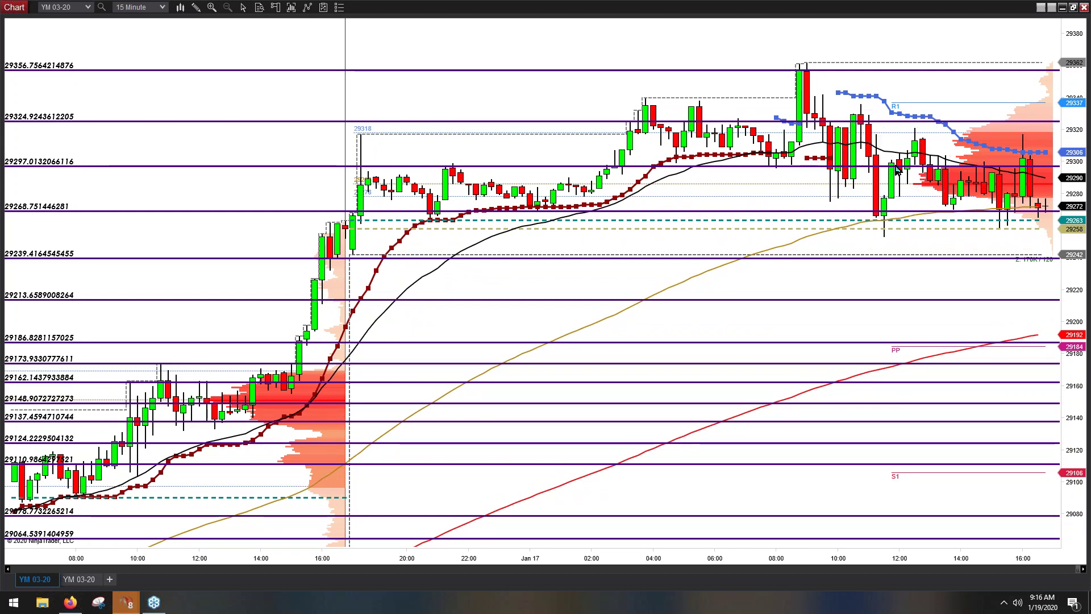
Step: Return to the YM 1-minute chart and examine the 10:49 down-arrow signal with its drop through the cloud
click(79, 579)
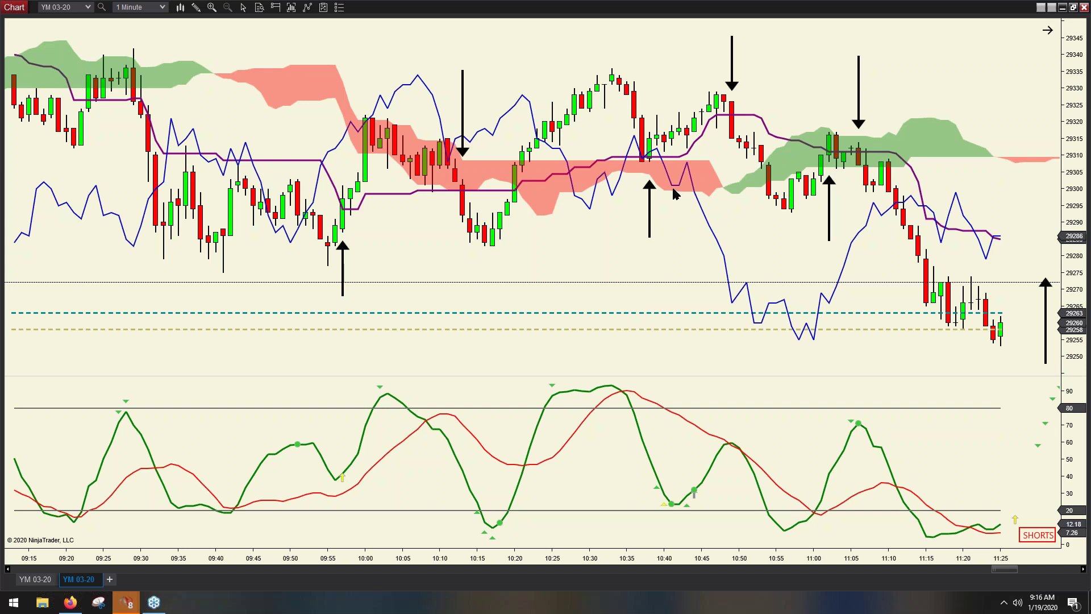
click(732, 126)
click(733, 172)
click(738, 169)
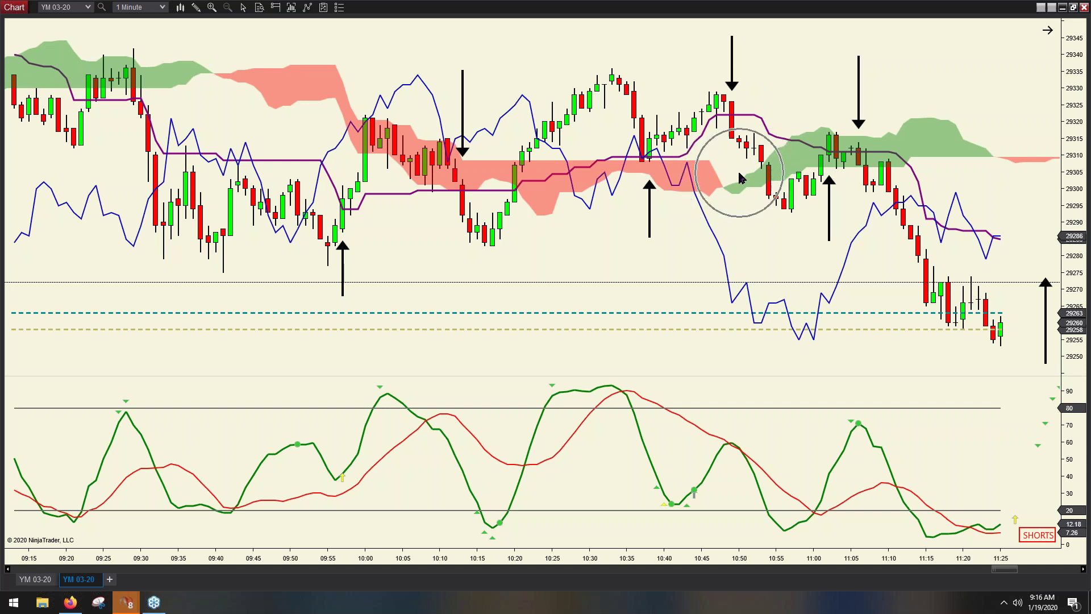
click(738, 169)
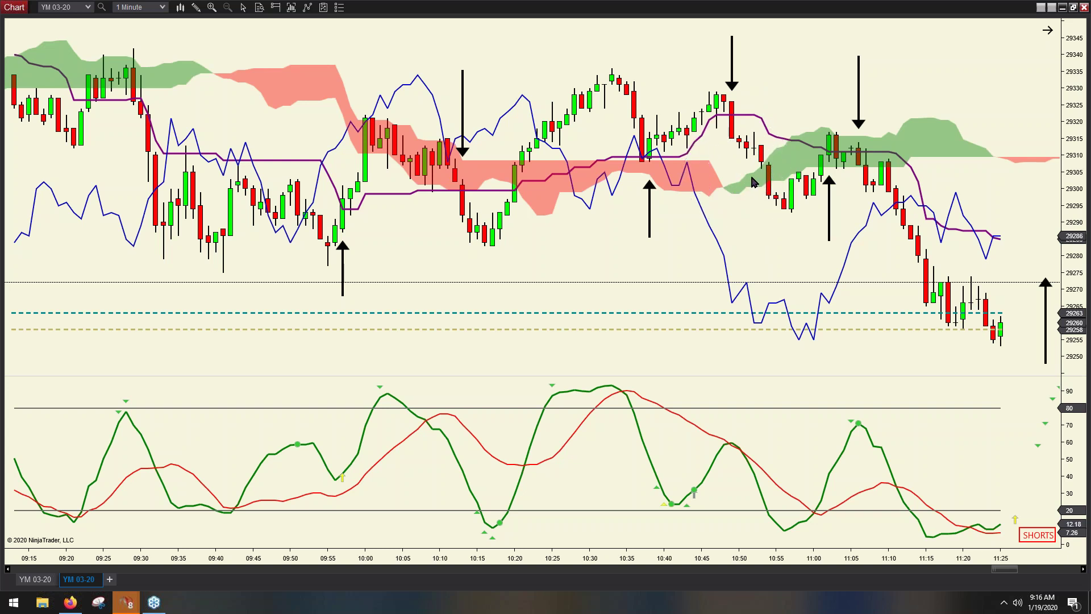
click(771, 192)
Step: Place horizontal lines at 29292 and 29283 around the lows that follow the 10:13 down-arrow
click(486, 219)
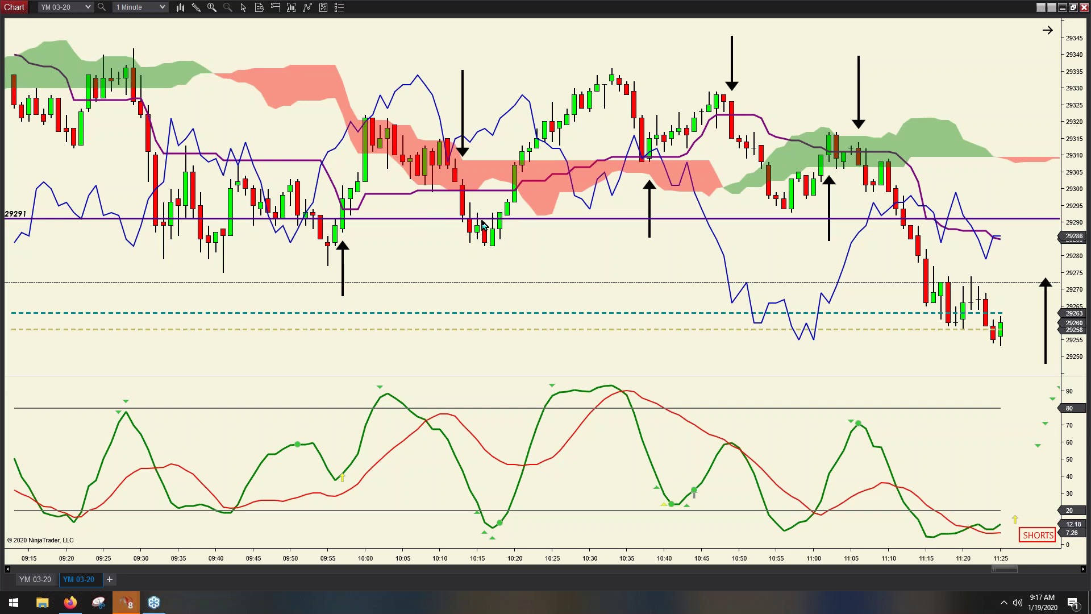
drag(532, 218, 477, 214)
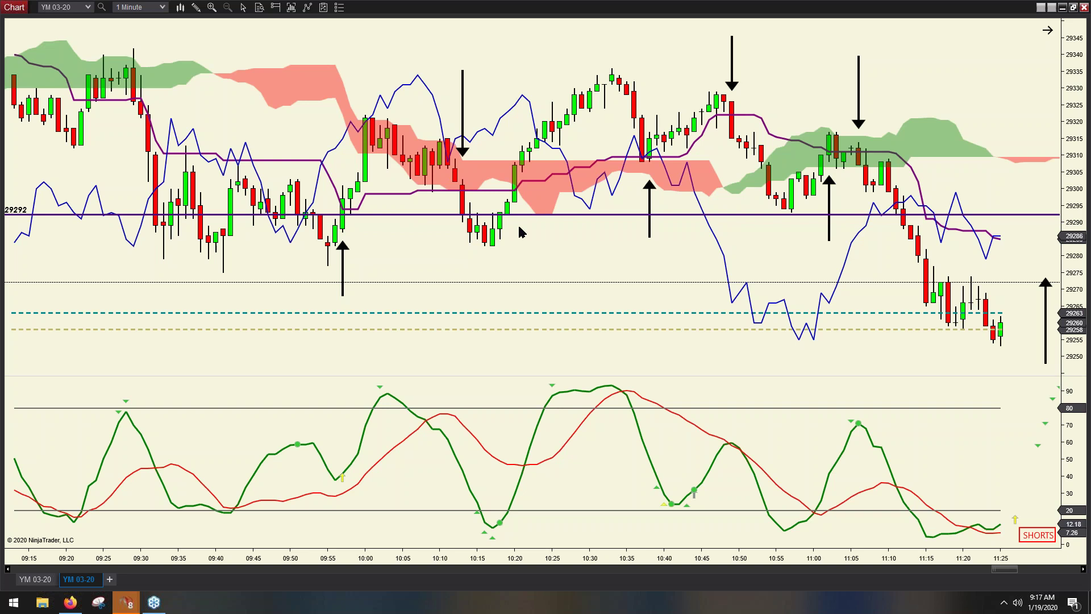
click(492, 246)
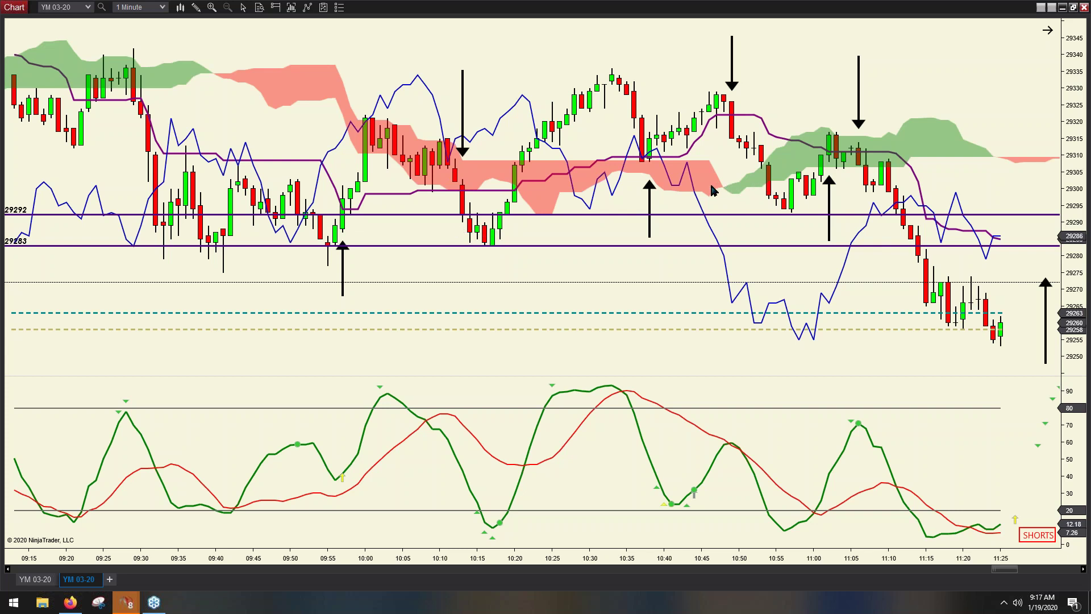
Step: Delete the two horizontal lines at 29292 and 29283
click(664, 214)
key(Delete)
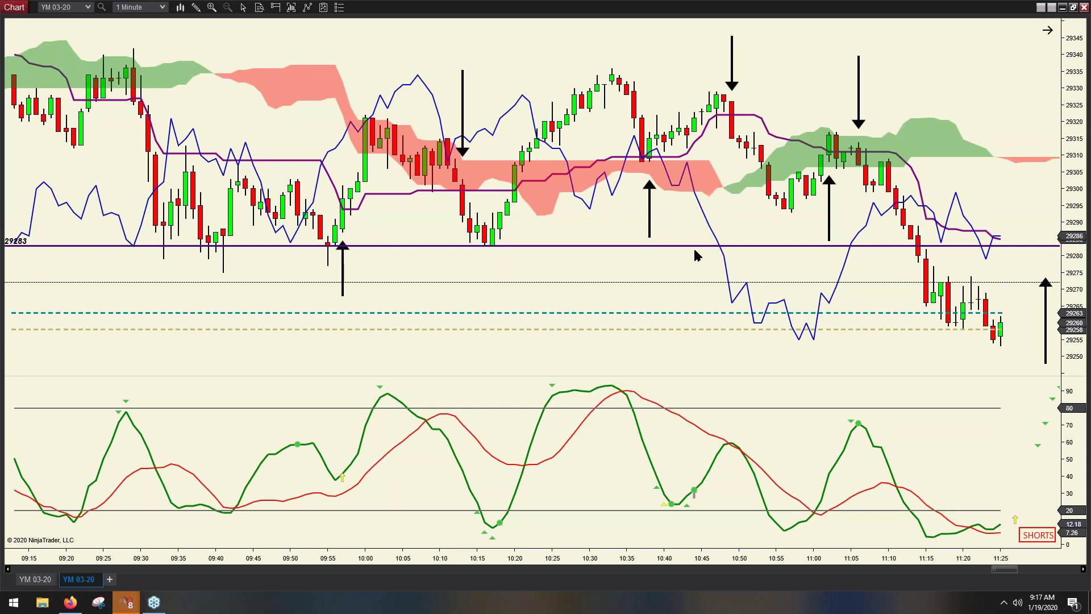
key(Delete)
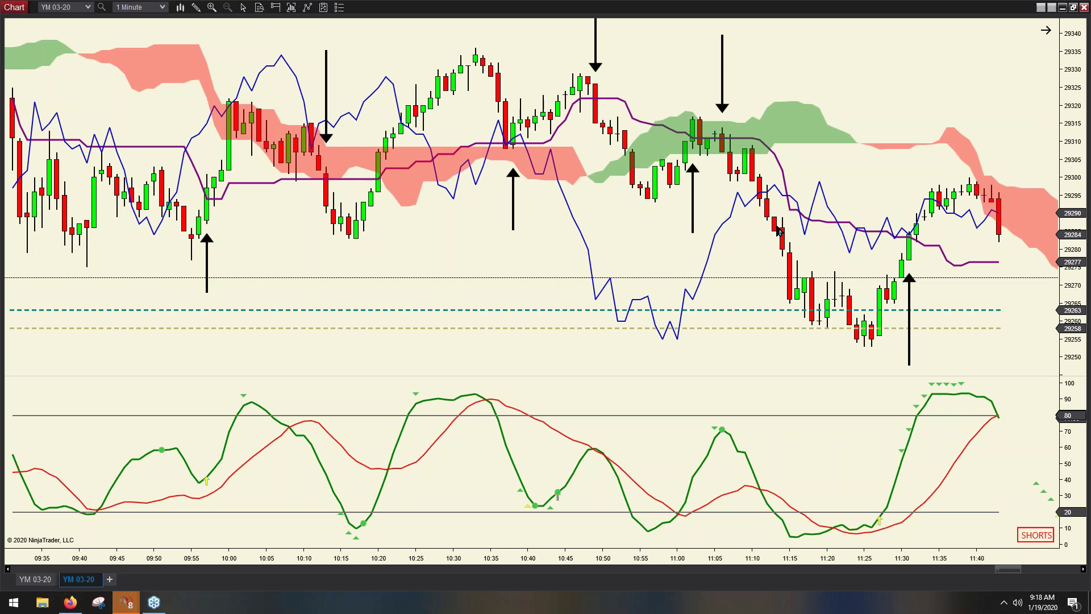
Step: Examine the YM decline after 11:06, the 11:31 up-arrow with the oscillator, and the rise into the red cloud
click(762, 194)
click(908, 246)
click(908, 253)
click(908, 253)
click(922, 447)
click(922, 448)
click(949, 434)
click(916, 238)
click(983, 191)
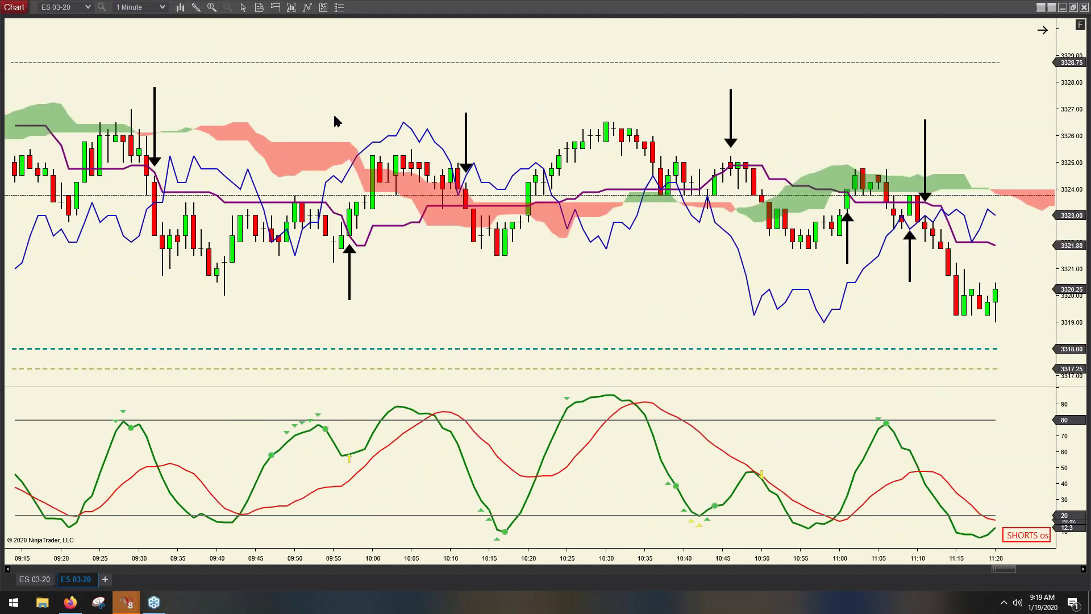
Step: Switch to the ES 03-20 15-minute chart and examine the drop and rebound between 10:00 and 12:00 on Jan 17
click(28, 580)
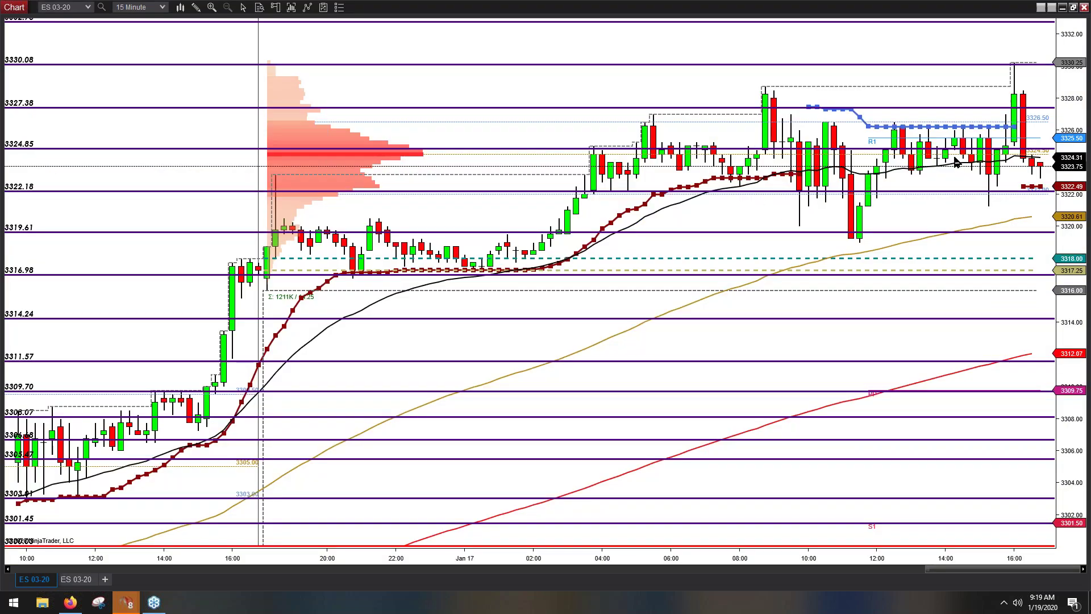
key(ctrl)
key(ctrl)
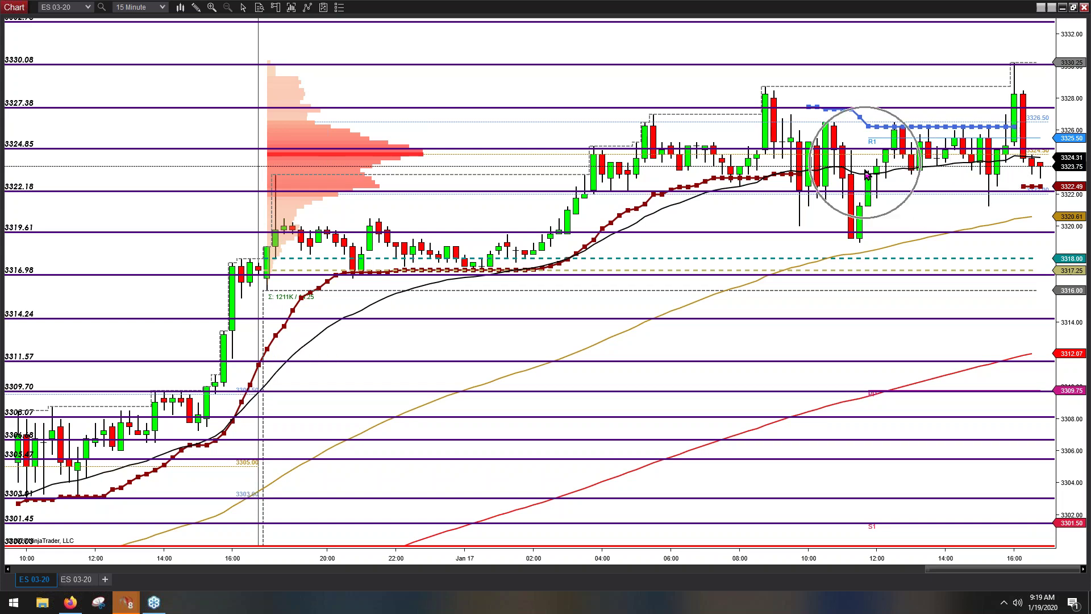
key(ctrl)
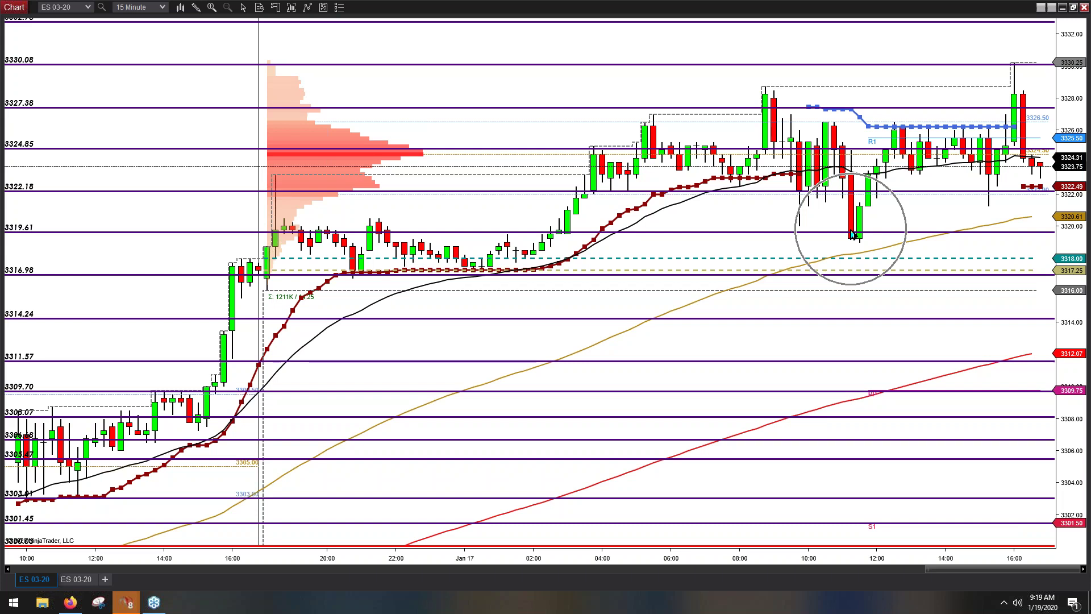
key(ctrl)
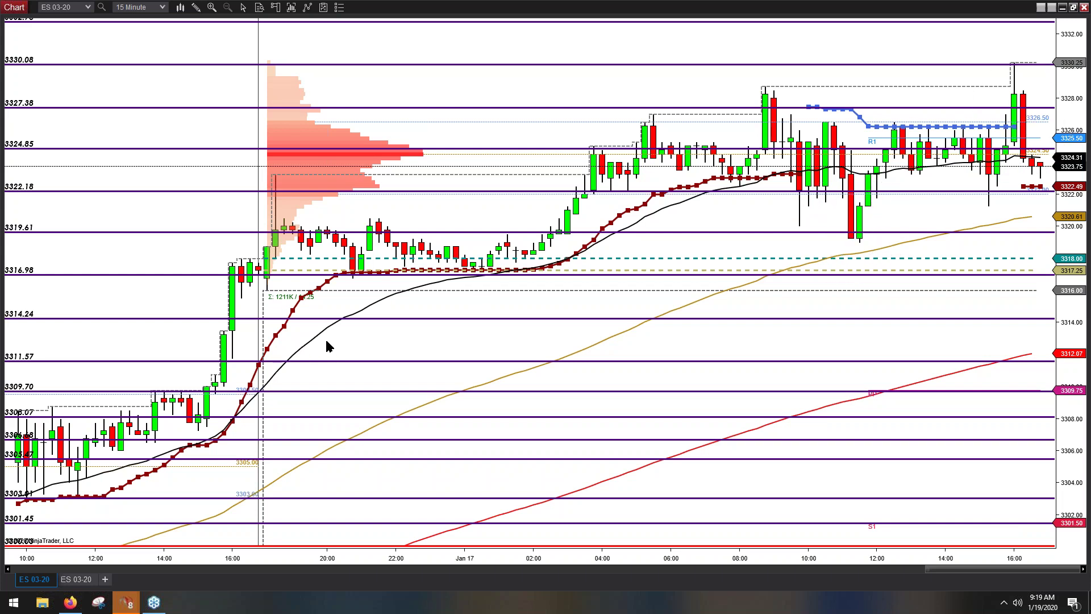
Step: Return to the ES 1-minute chart and delete the down-arrow at 09:32
click(78, 579)
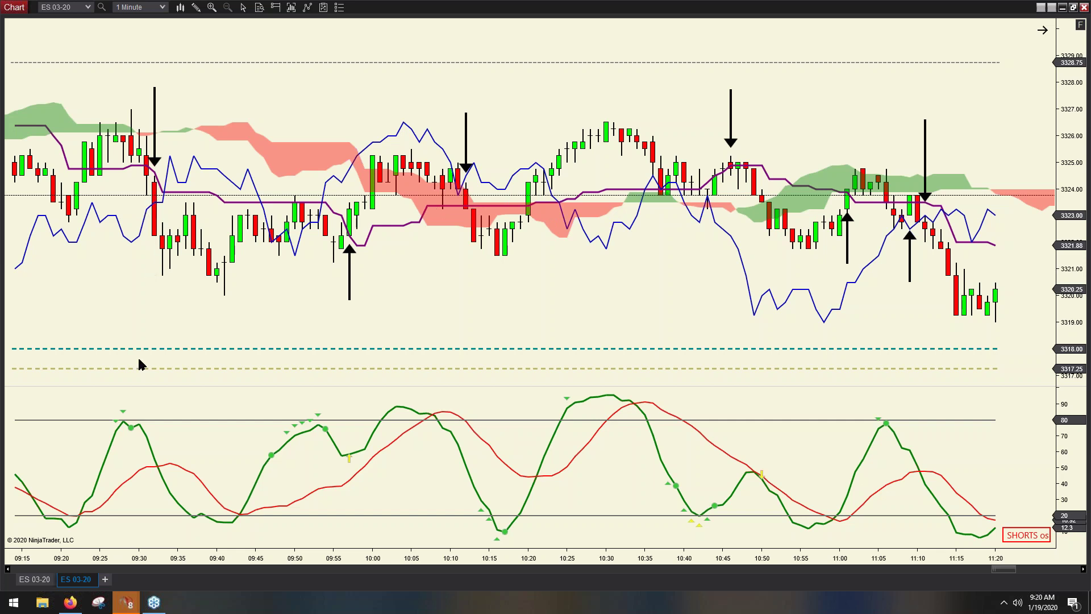
click(156, 162)
key(Delete)
Step: Examine the ES 09:57 up-arrow with its rise into the cloud and the 10:12 down-arrow against the earlier lows
click(351, 207)
drag(382, 563, 279, 250)
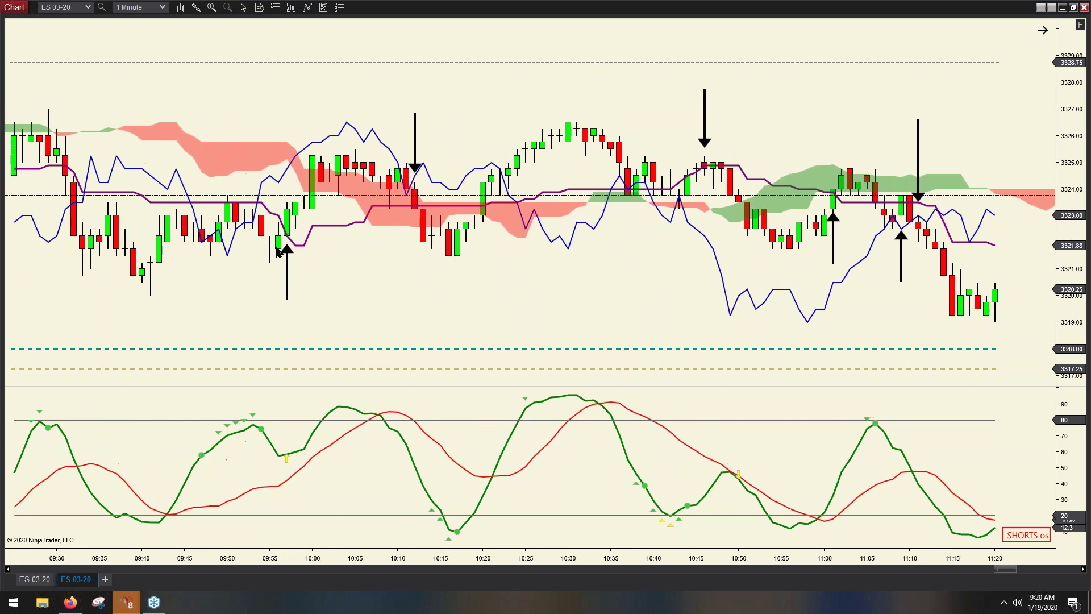
click(315, 199)
click(315, 199)
drag(150, 562, 155, 563)
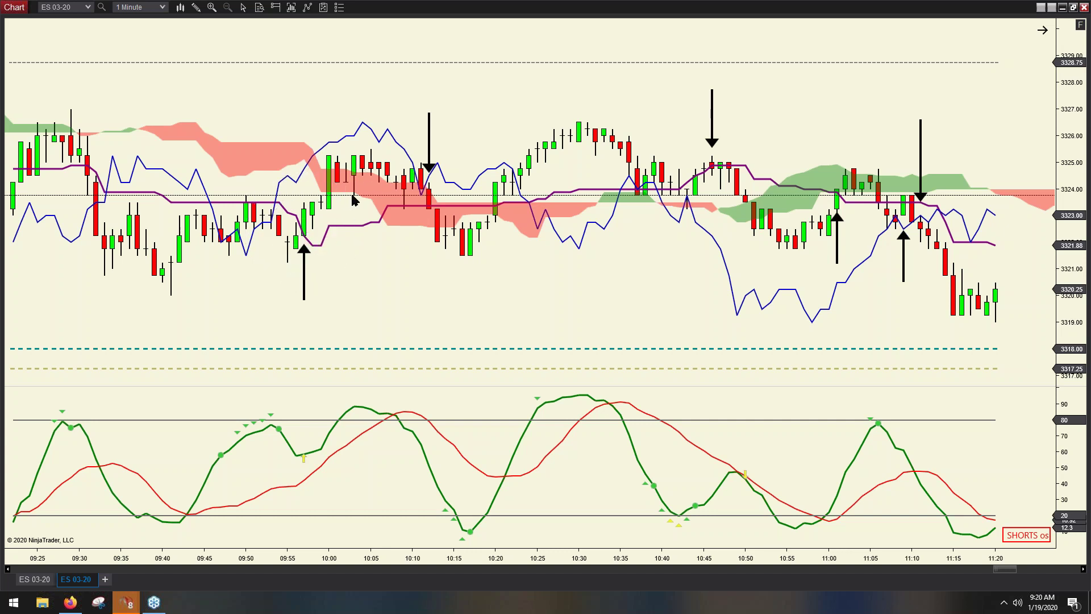
click(430, 205)
click(431, 228)
click(189, 244)
click(190, 245)
Step: Examine the ES rise after 10:20, the pullback with the oscillator, and the 10:46 down-arrow with its drop into the cloud
click(495, 209)
click(637, 197)
click(635, 423)
click(711, 178)
click(712, 177)
click(722, 208)
click(739, 202)
click(738, 201)
Step: Draw a horizontal line at 3321.45 through the 10:16 low and compare the surrounding lows with it
click(463, 256)
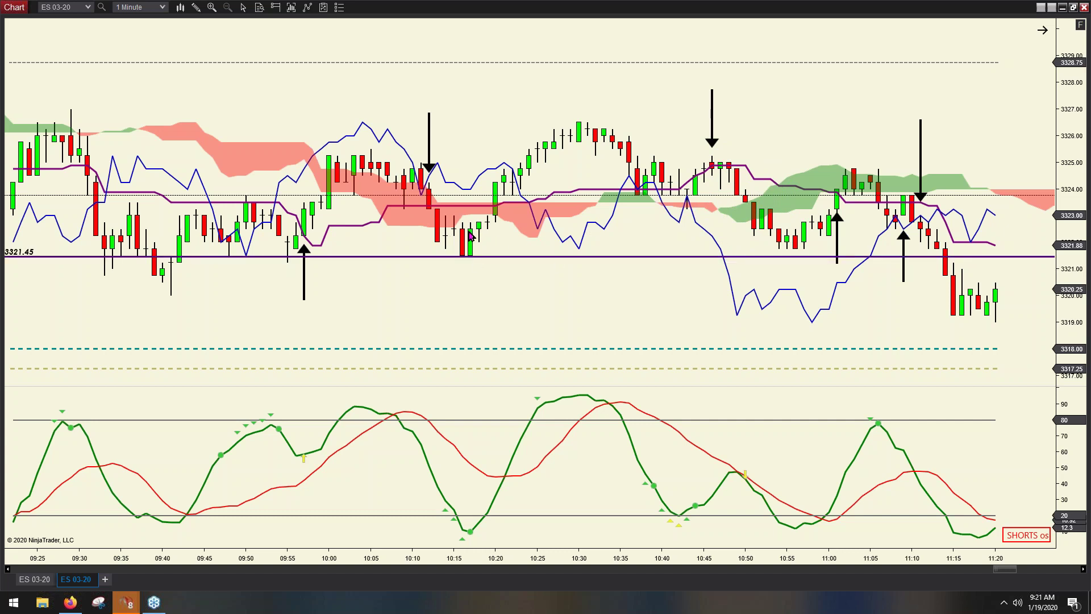
click(145, 246)
click(268, 245)
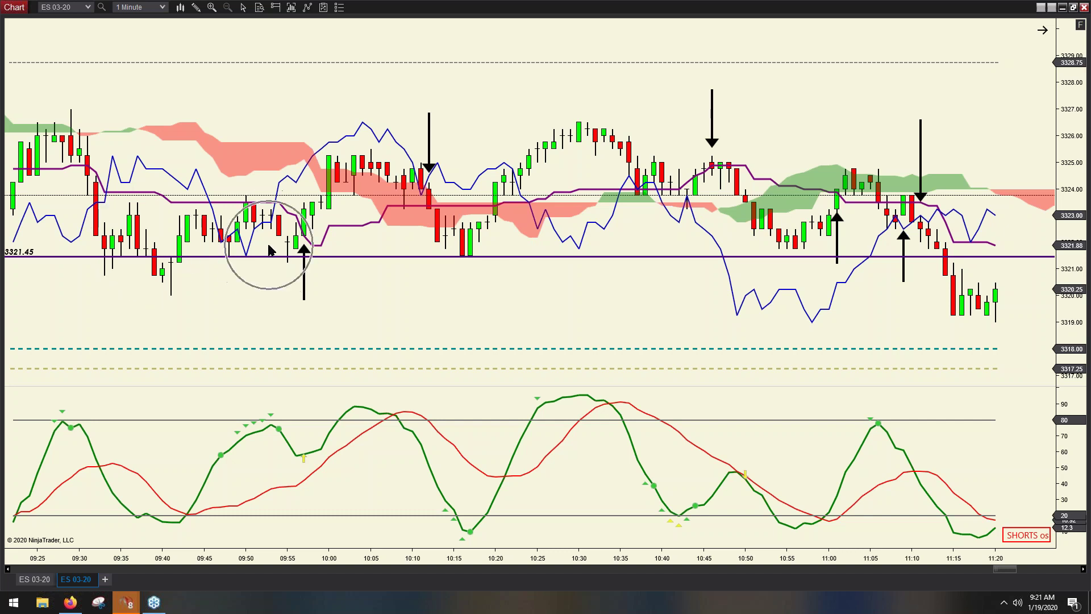
click(721, 180)
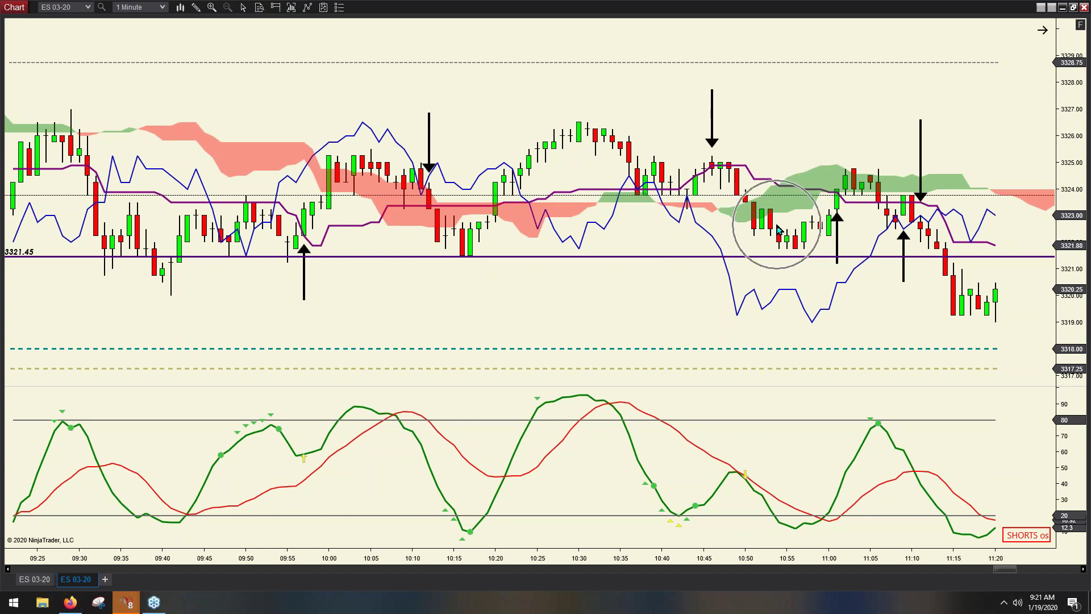
Step: Examine the ES 11:01 up-arrow signal against the purple line, the green cloud and the oscillator peaks
click(834, 202)
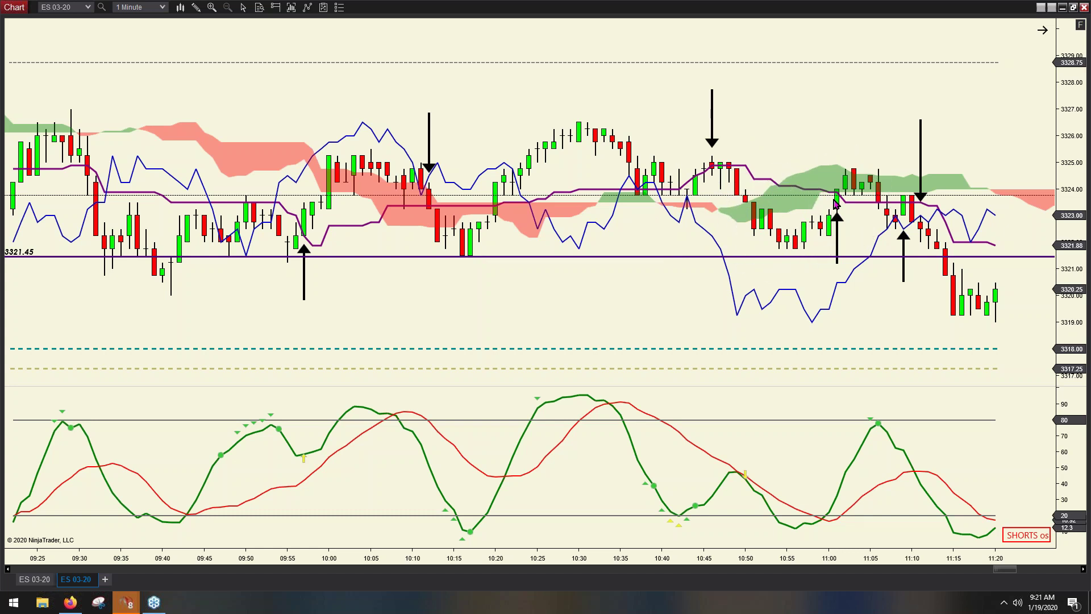
click(838, 204)
click(846, 180)
click(846, 179)
click(846, 181)
click(847, 170)
click(889, 455)
click(586, 451)
key(ctrl)
key(ctrl)
key(ctrl)
key(ctrl)
Step: Bring the ES bars up to about 11:58 into view and examine the 11:32 up-arrow signal
drag(1011, 574, 1019, 574)
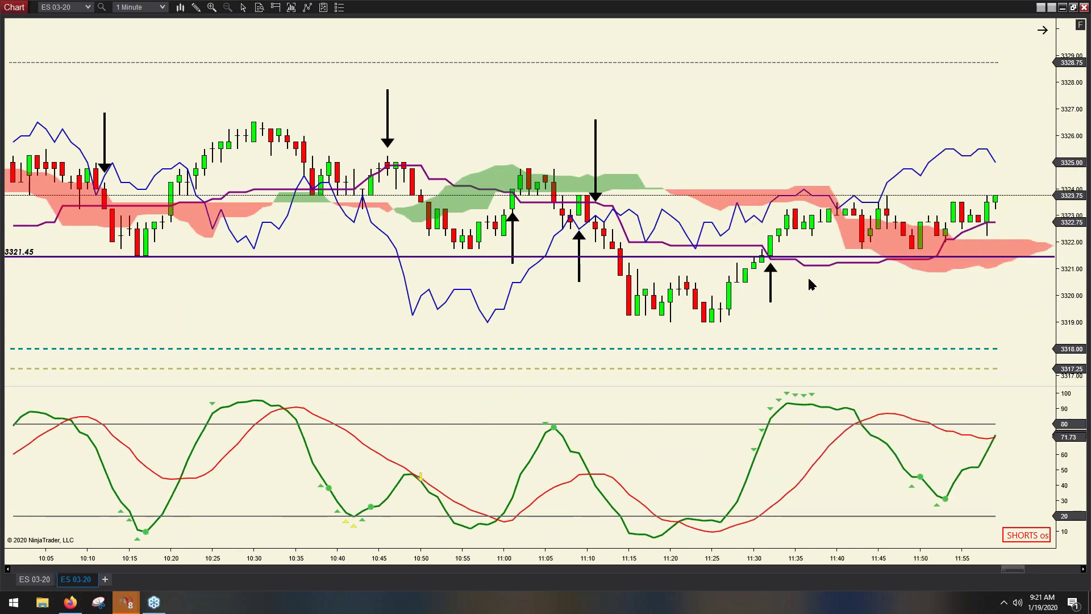
key(ctrl)
key(ctrl)
key(ctrl)
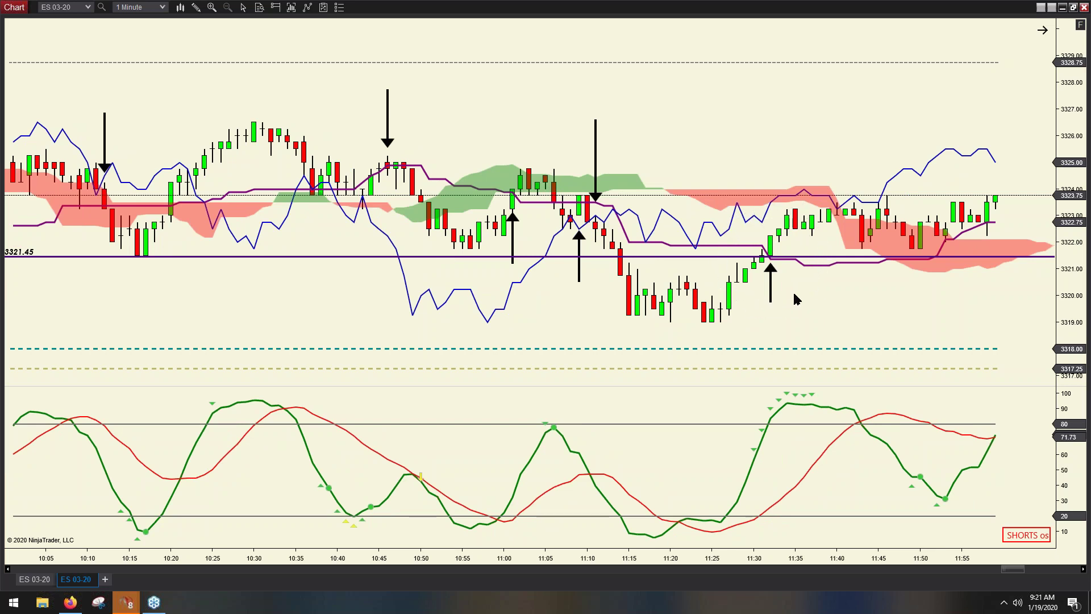
Step: Move the tip of the 11:11 down-arrow back to the 11:10 bar
key(ctrl)
key(ctrl)
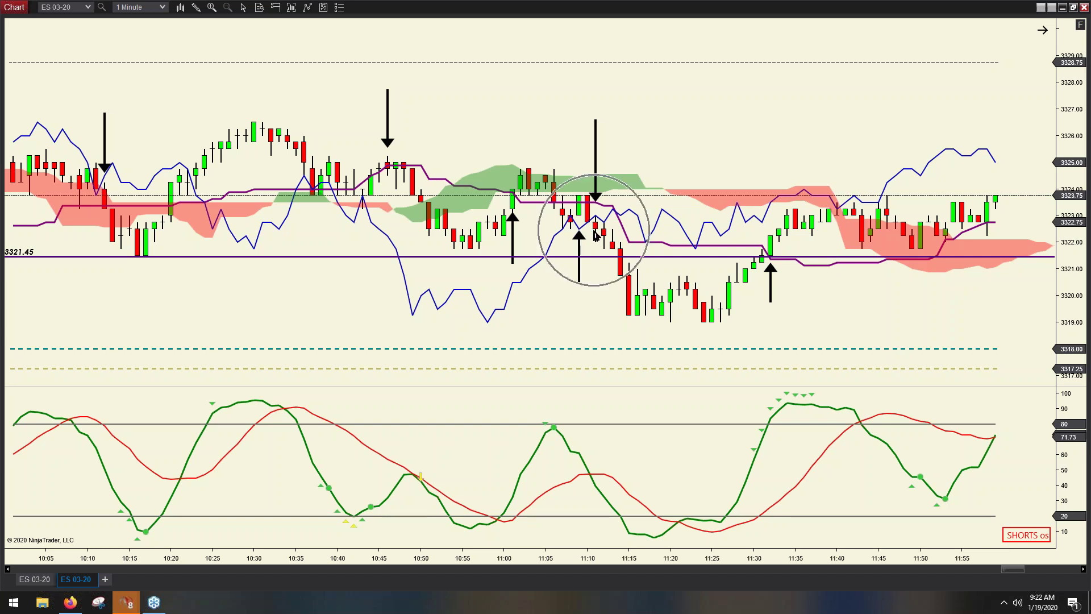
click(596, 200)
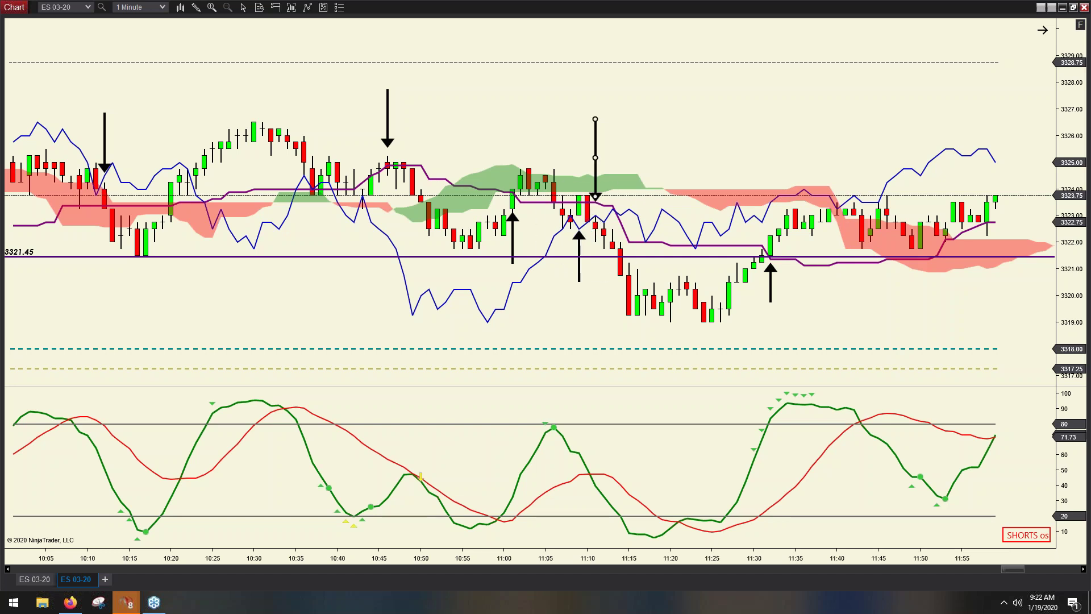
drag(595, 200, 587, 192)
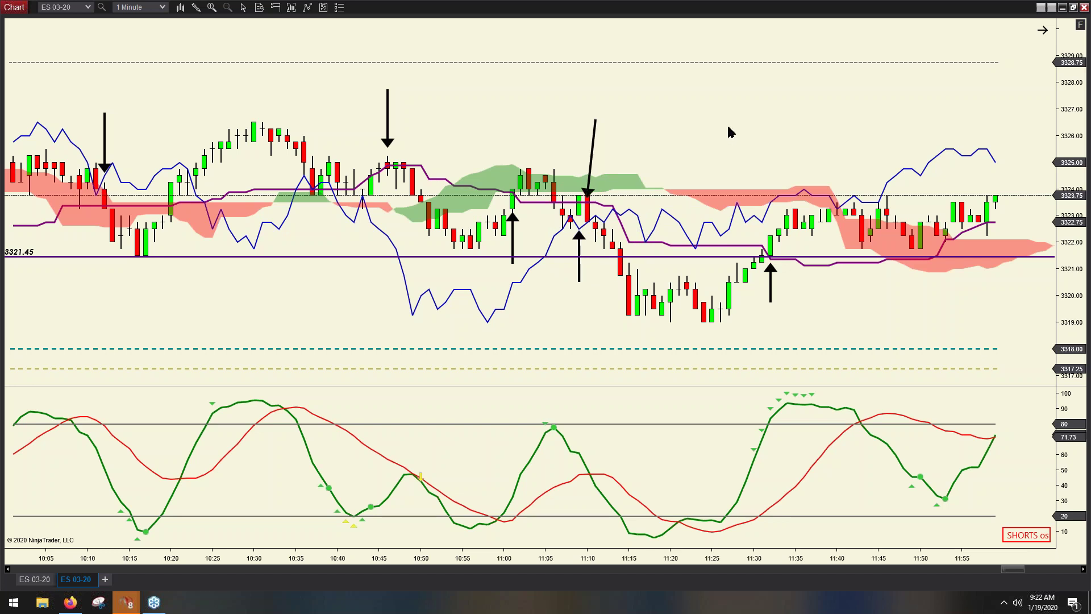
Step: Change the ES chart interval to 4 Range and bring the bars from 09:12 to 12:59 into view
text(4 R)
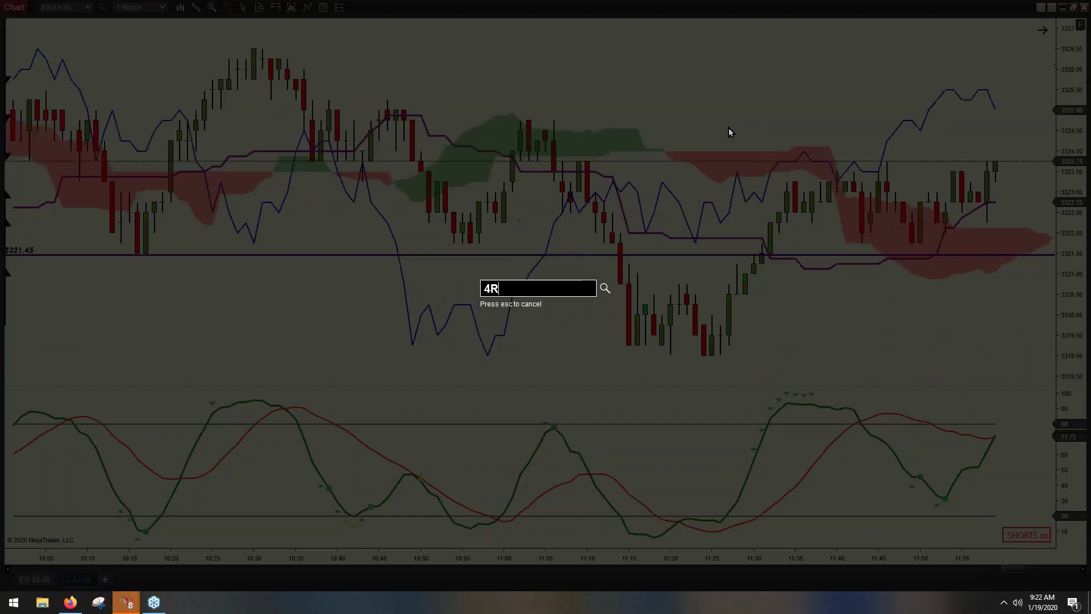
key(Return)
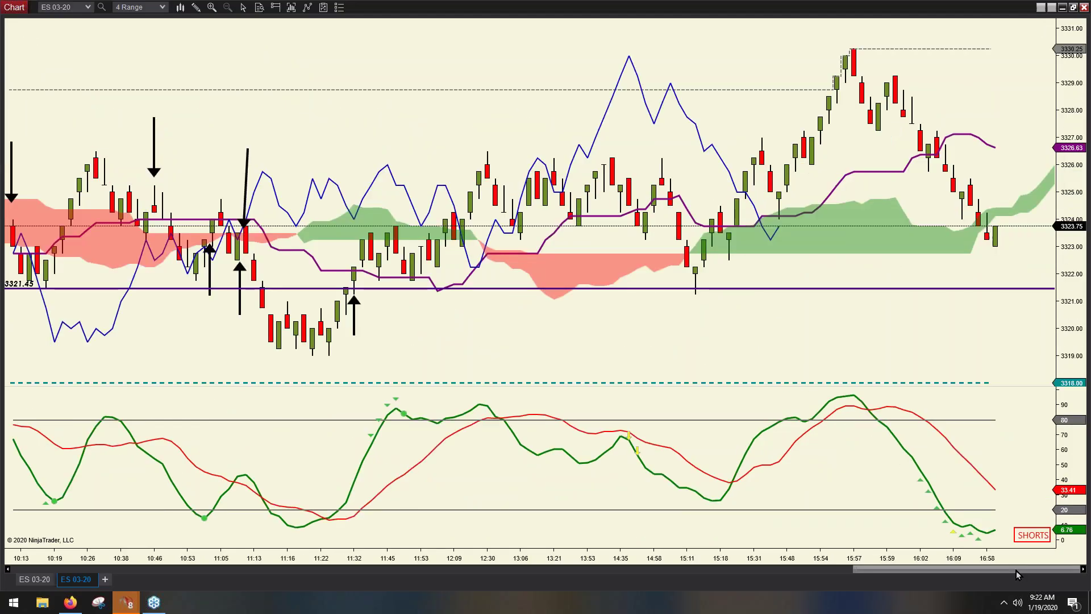
drag(1000, 570, 903, 582)
drag(1076, 63, 1076, 85)
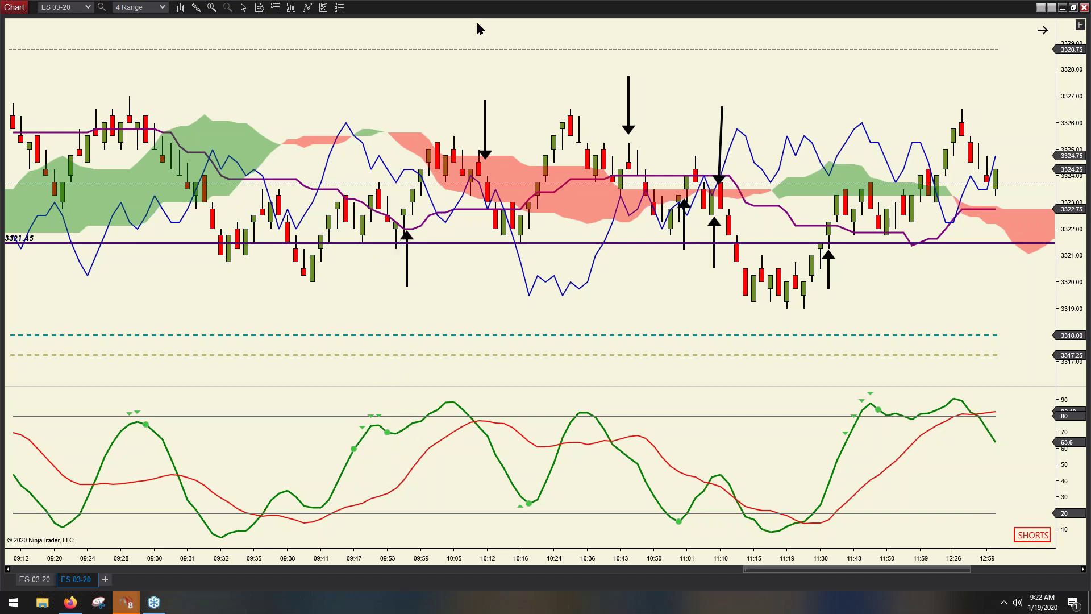
Step: Examine the up-arrow signal near 09:56 and the down-arrow signal near 10:12 on the ES 4 Range chart
click(404, 222)
click(433, 164)
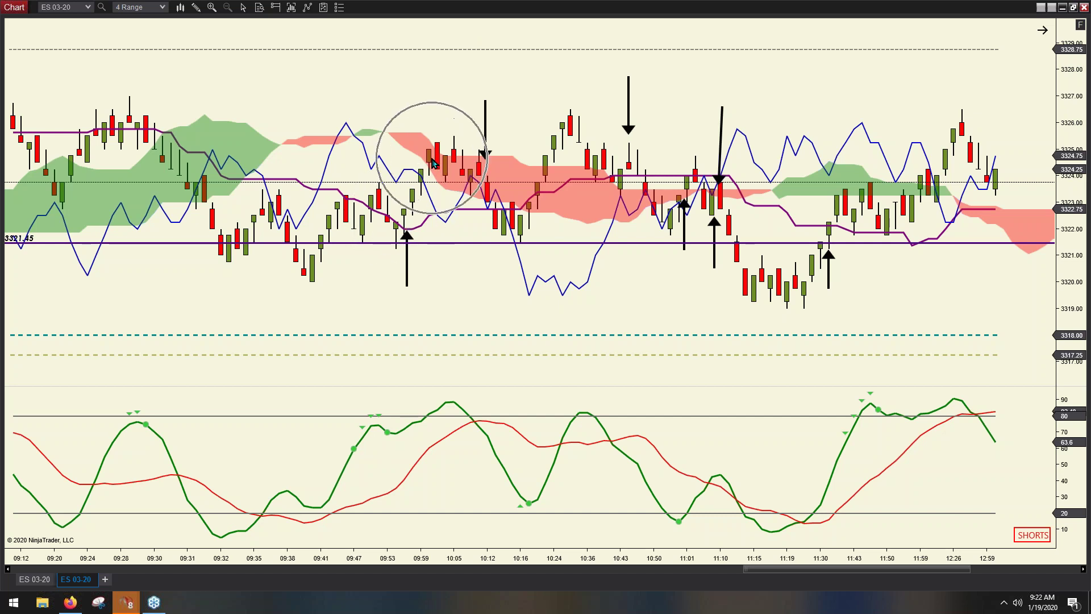
click(497, 232)
click(497, 239)
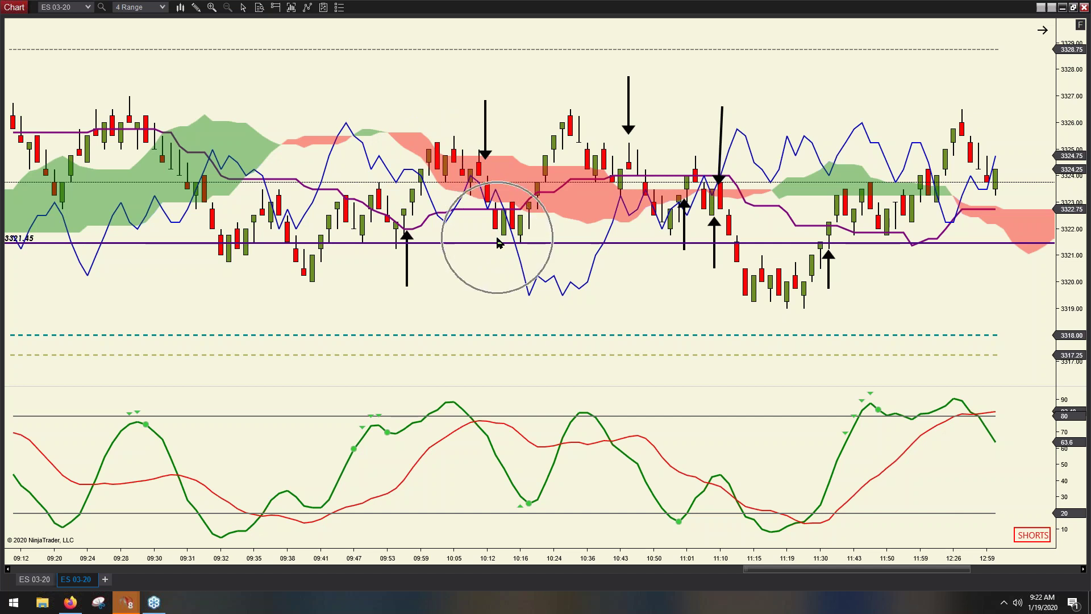
click(333, 271)
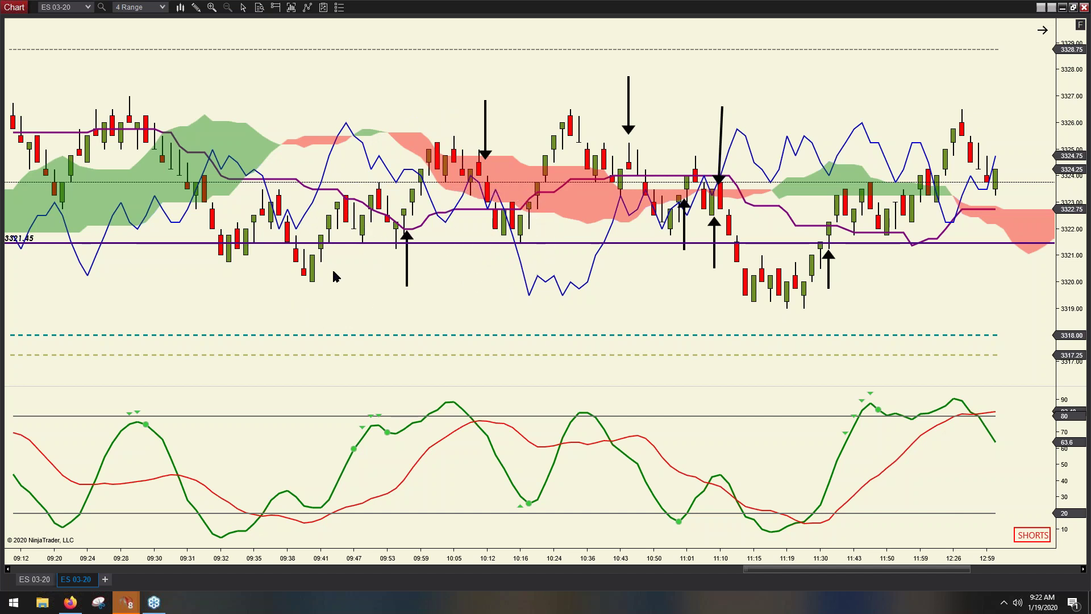
Step: Change the ES chart interval to 1 Minute
click(629, 200)
text(1M)
key(Return)
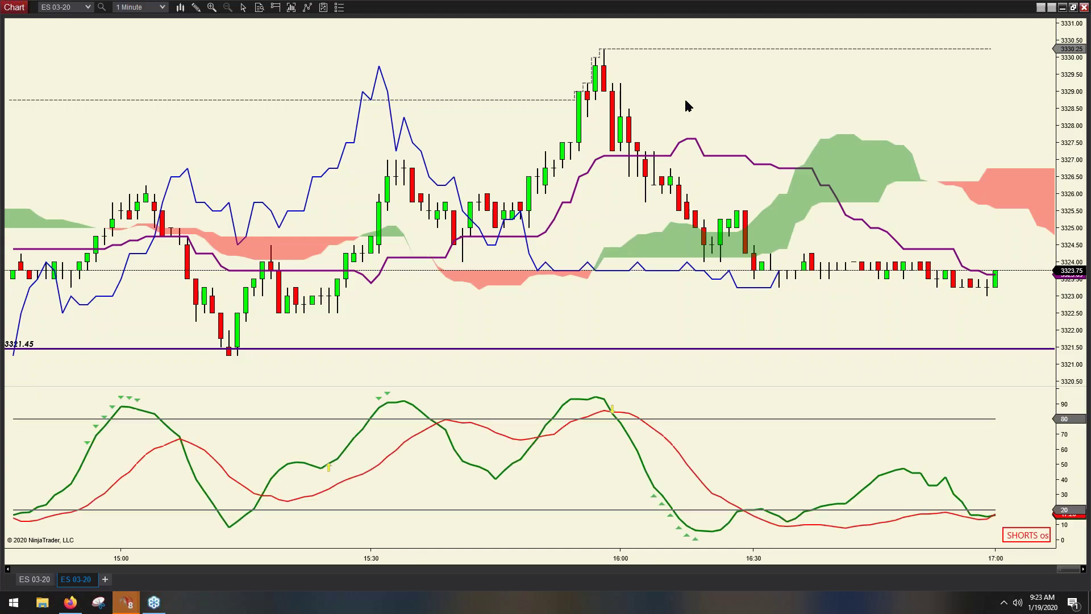
Step: Switch the chart instrument to CL 03-20 and bring the bars from about 09:20 to 11:15 into view
click(88, 7)
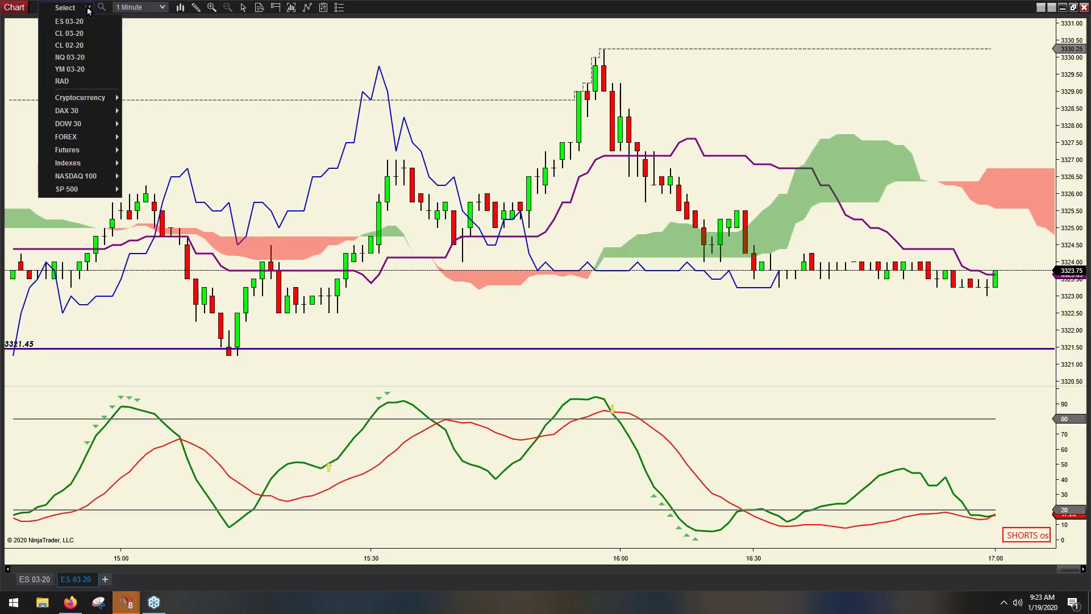
click(80, 35)
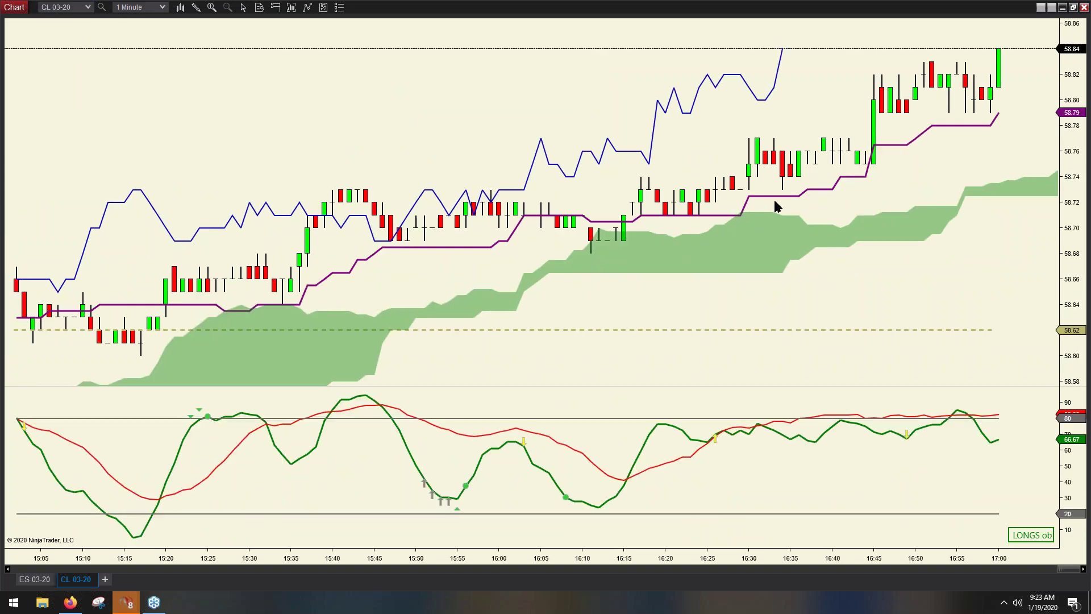
drag(1067, 569, 996, 569)
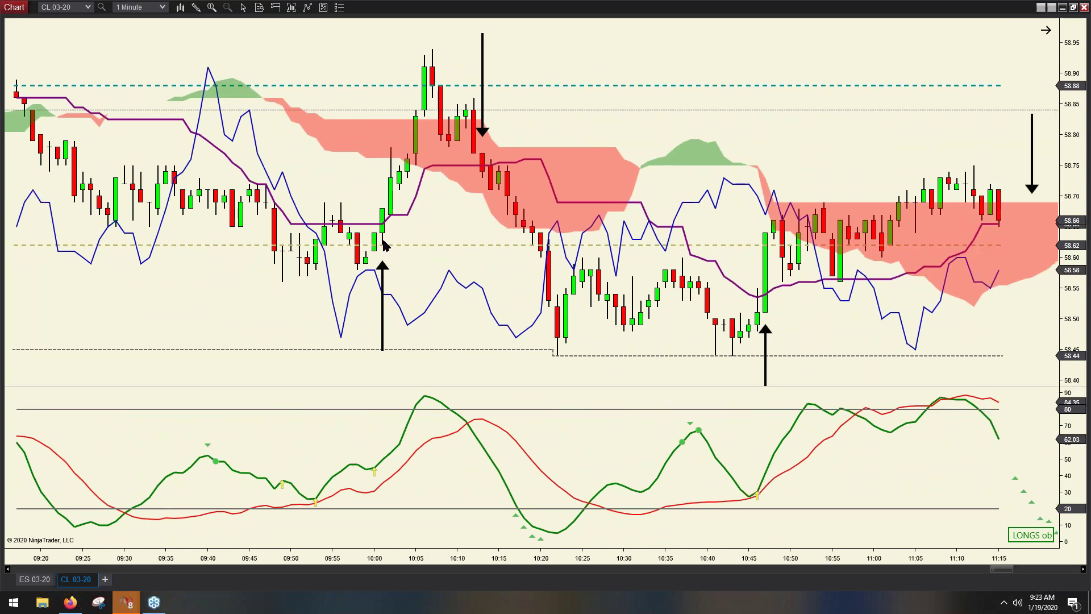
Step: Examine the CL 10:01 up-arrow signal and read that bar's price data against the purple line
click(385, 244)
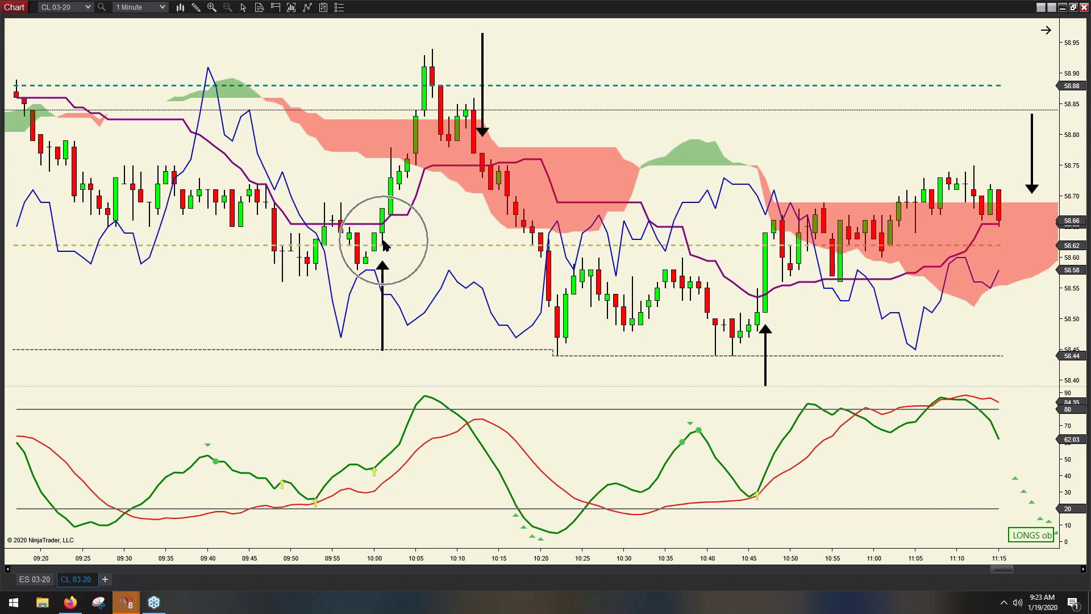
middle_click(384, 233)
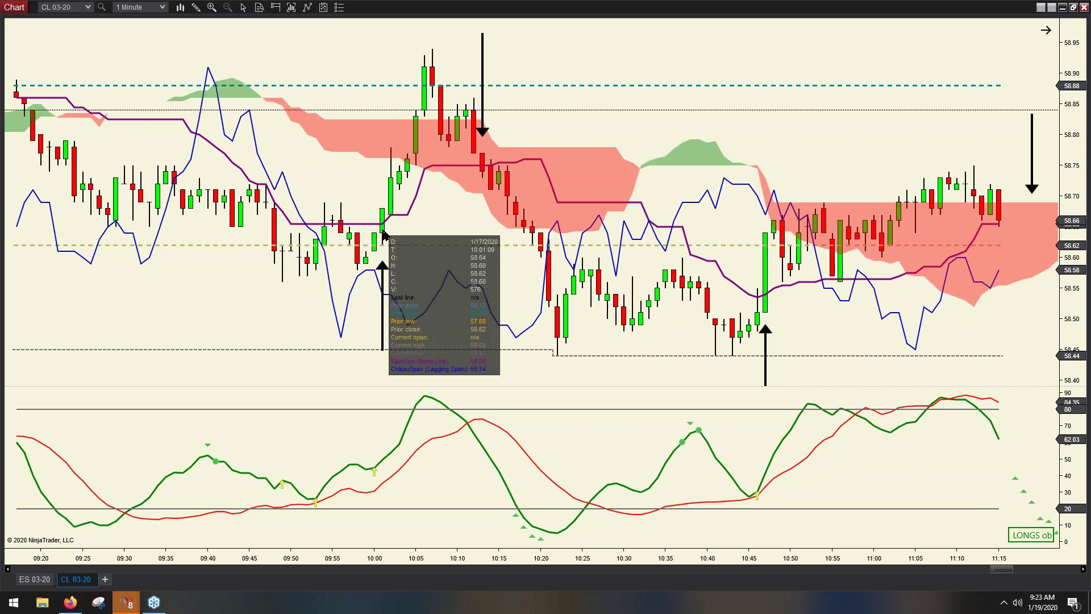
right_click(376, 168)
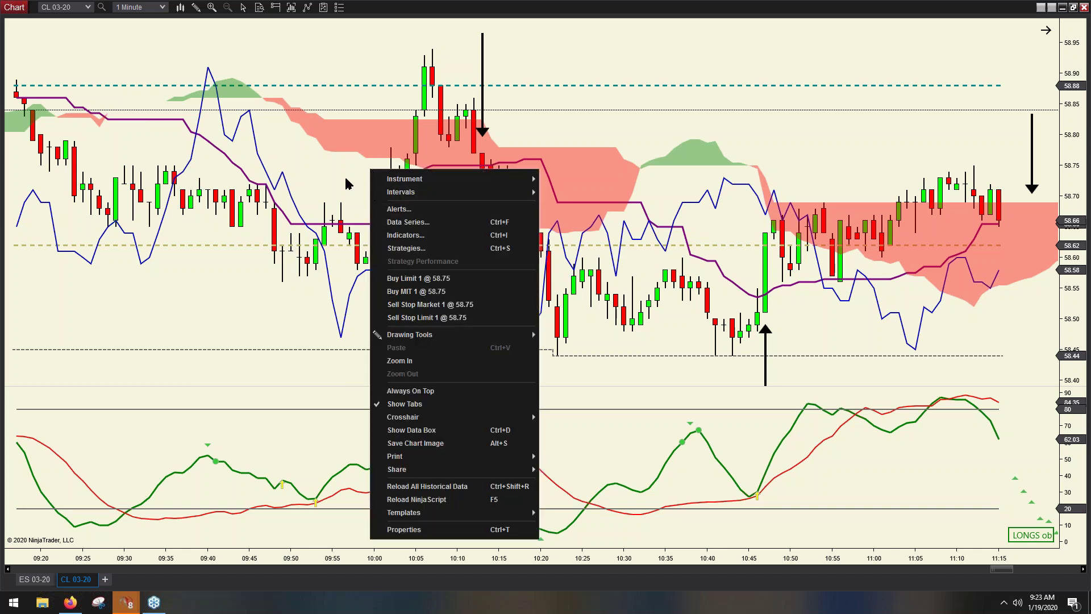
key(Escape)
middle_click(392, 189)
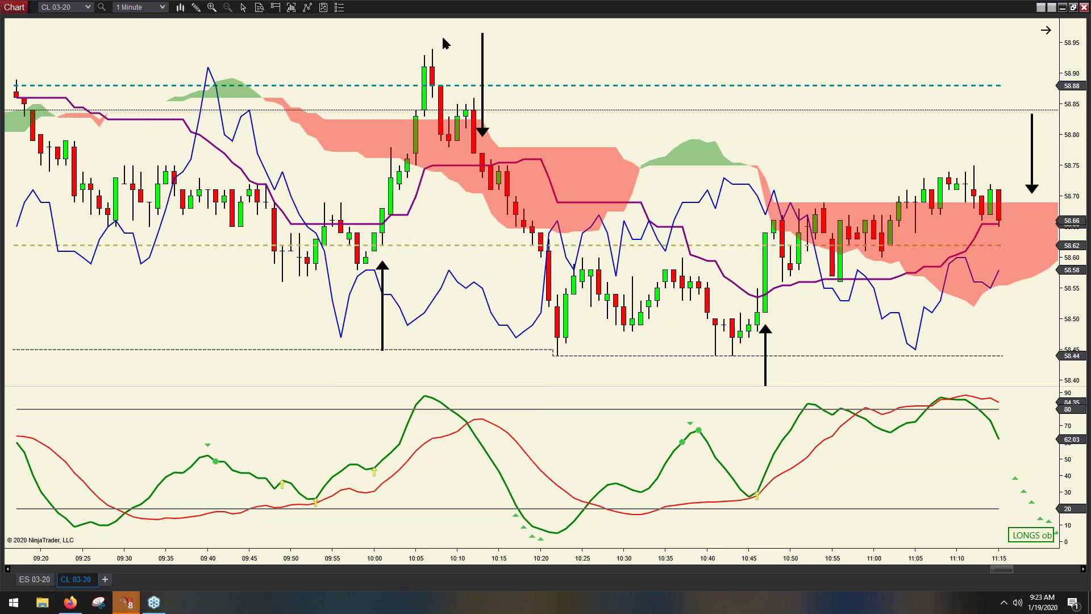
Step: Examine the CL 10:13 down-arrow signal and the decline through the red cloud that follows it
click(437, 95)
click(500, 222)
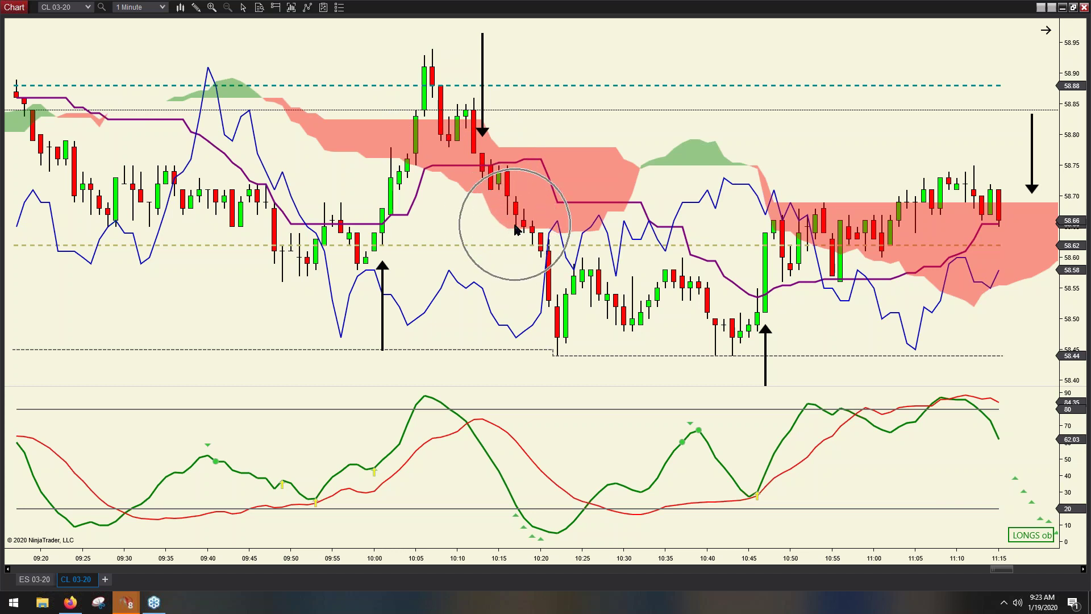
click(524, 247)
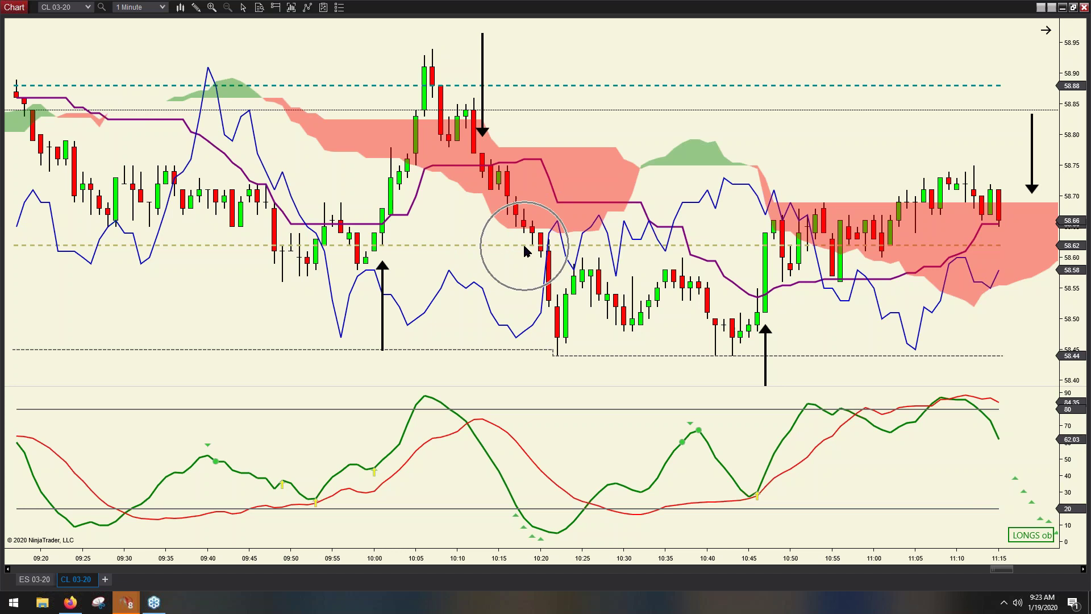
Step: Examine the CL 10:47 up-arrow signal where price crosses the purple line and approaches the red cloud
click(763, 293)
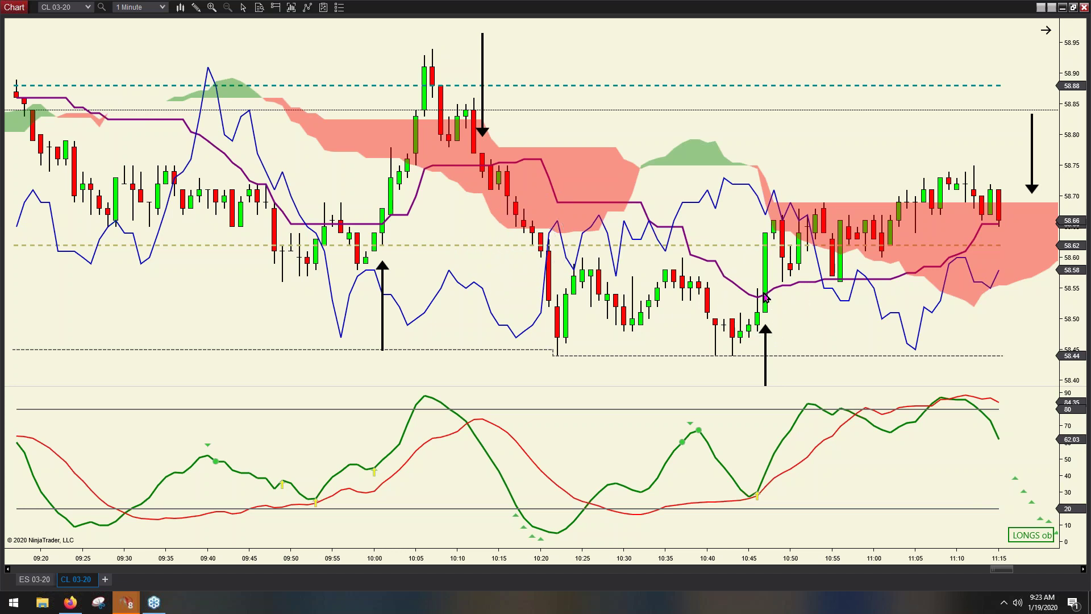
click(774, 226)
click(759, 250)
click(759, 254)
click(760, 254)
click(760, 253)
click(764, 244)
click(776, 236)
Step: Bring the CL bars up to about 11:42 into view and examine the 11:19 down-arrow signal against the oscillator
scroll(1000, 569, right, 5)
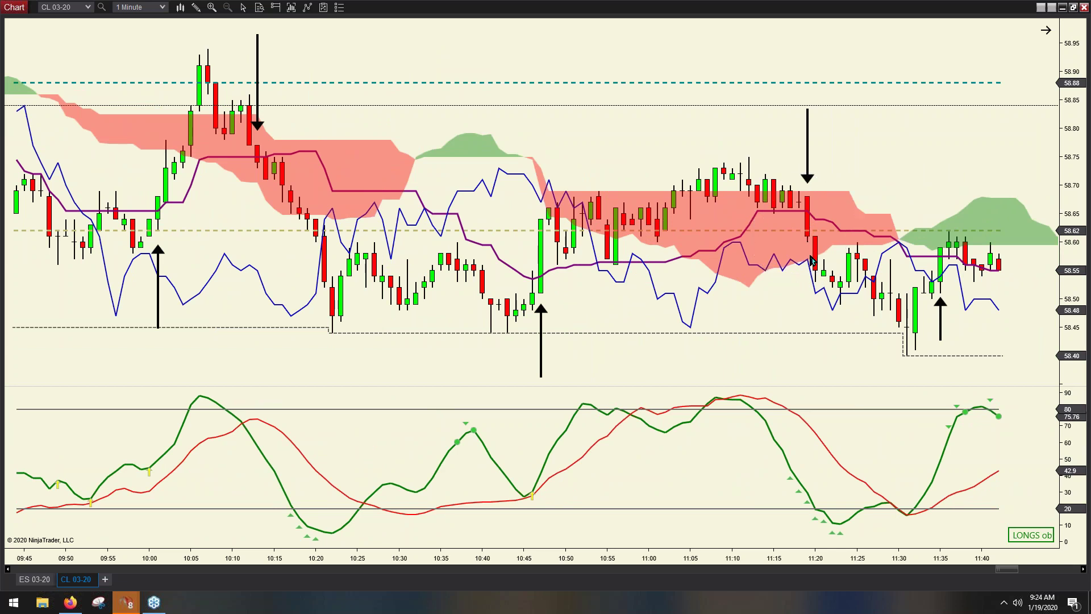
click(829, 513)
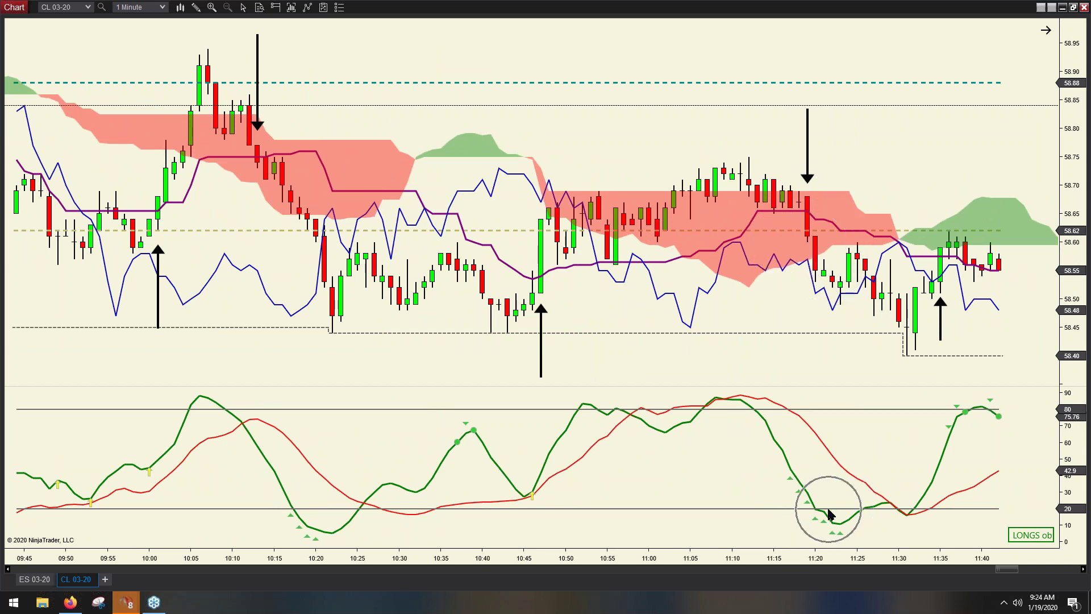
click(815, 259)
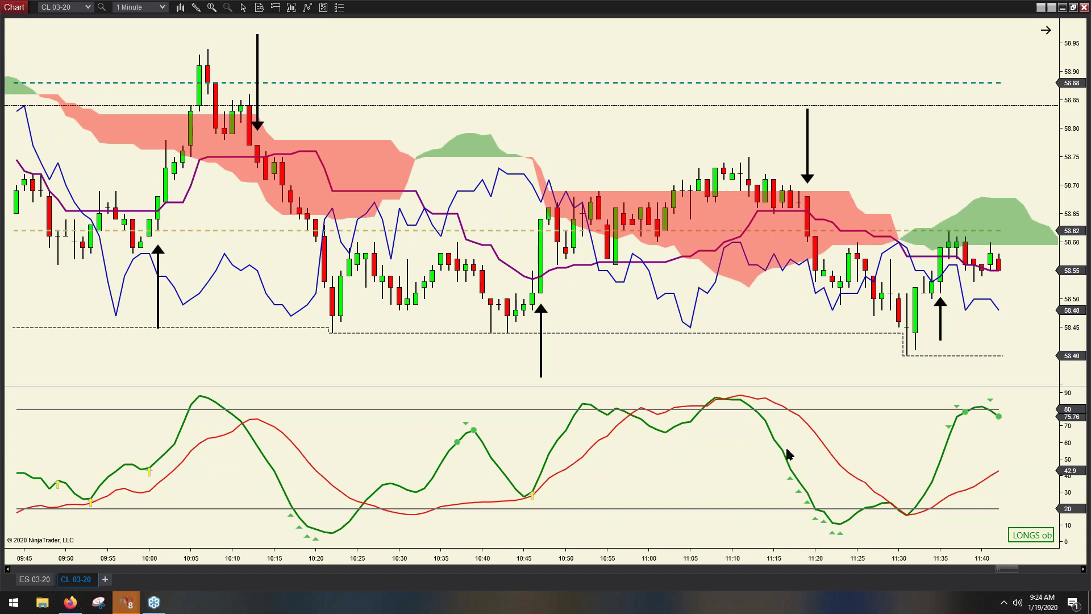
click(823, 475)
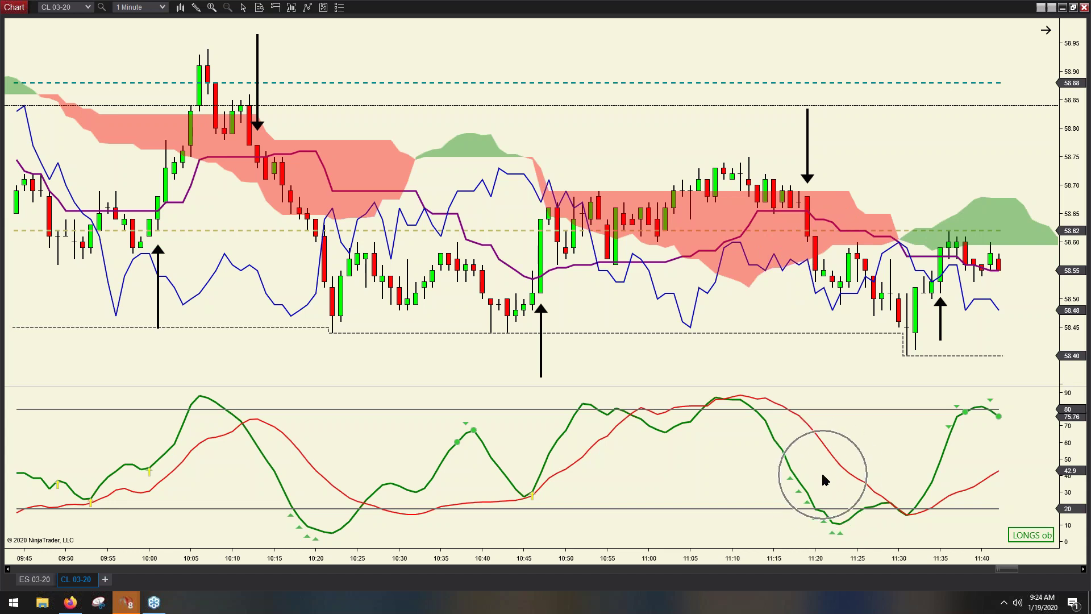